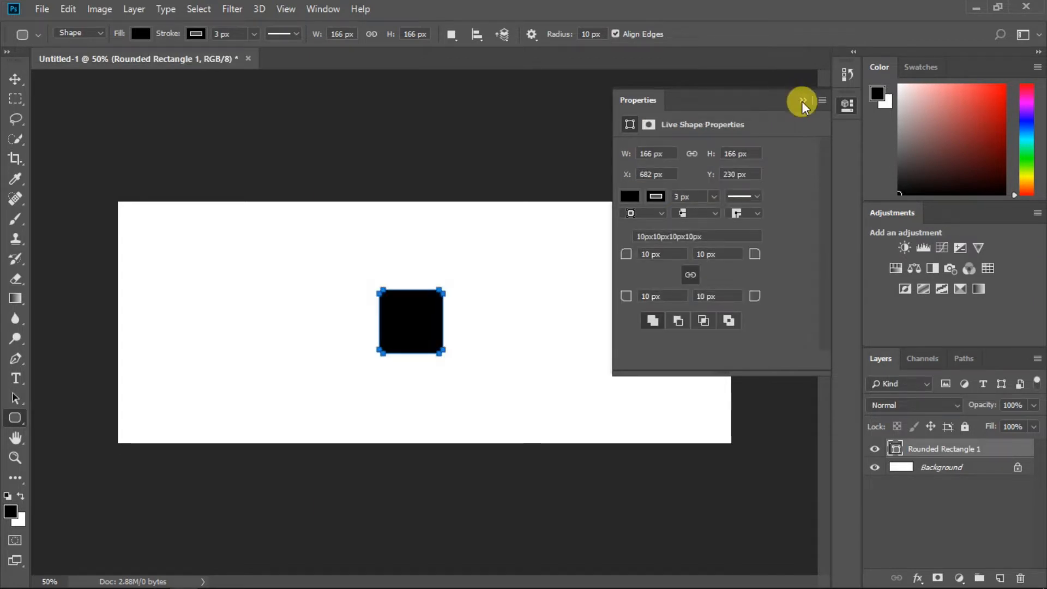
# Step: Undo a stray small rectangle and keep the square's four corners at 16 px radius
pyautogui.click(803, 101)
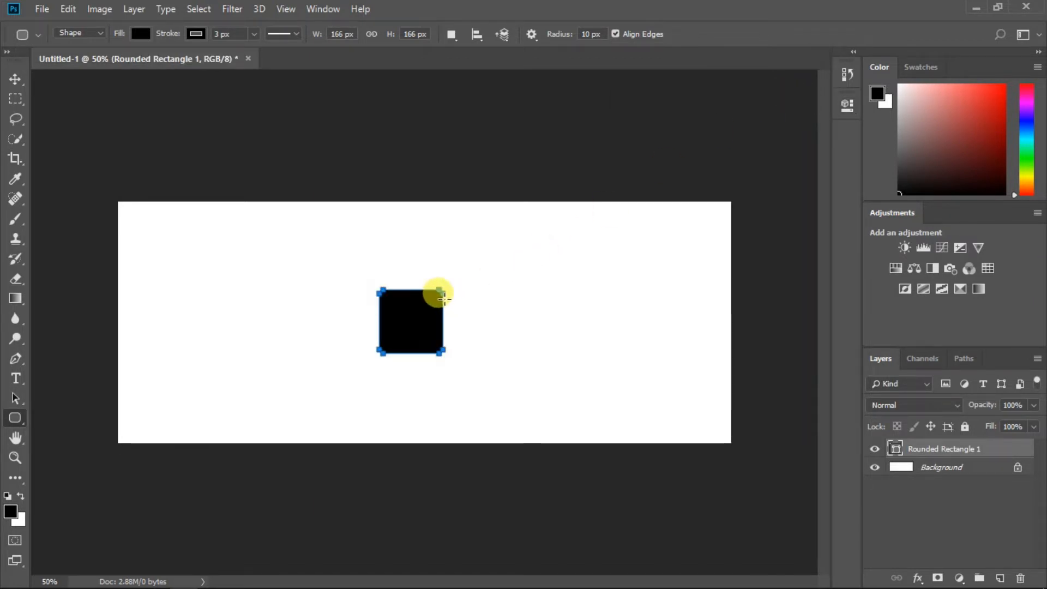
pyautogui.click(12, 75)
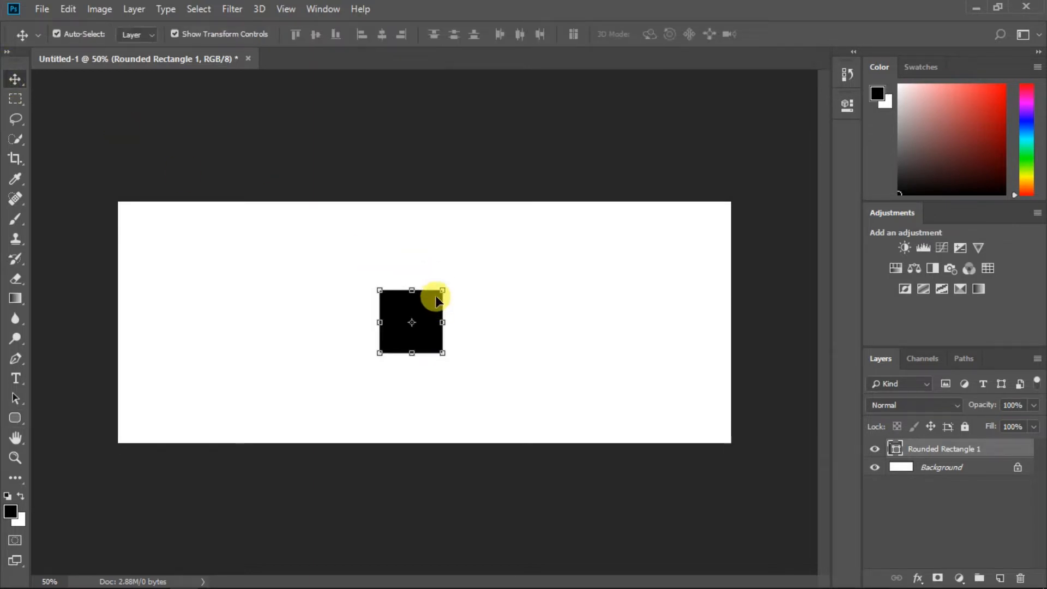
pyautogui.click(32, 419)
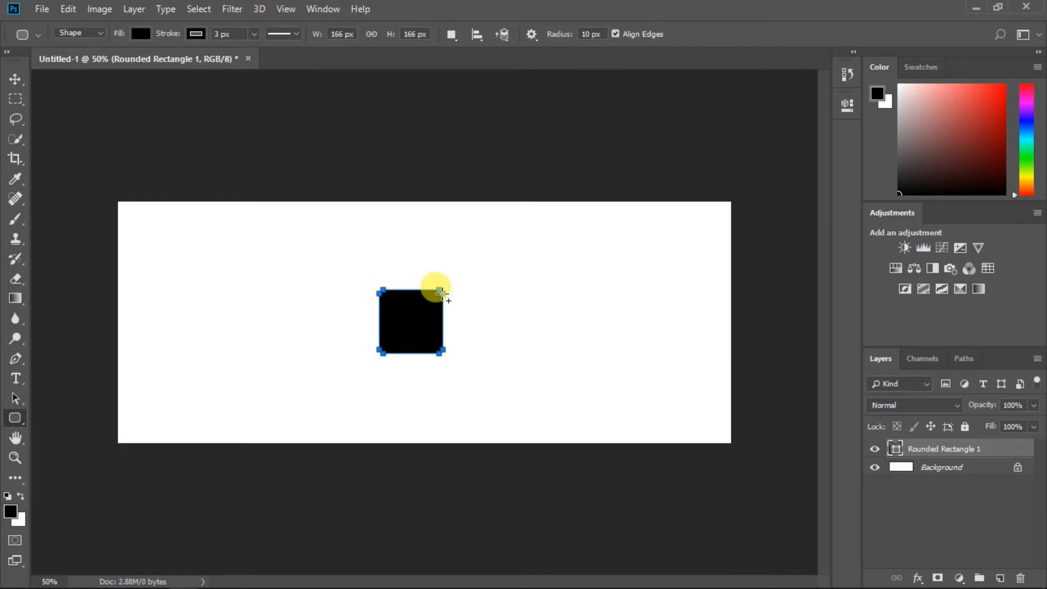
pyautogui.moveTo(443, 295); pyautogui.dragTo(448, 307)
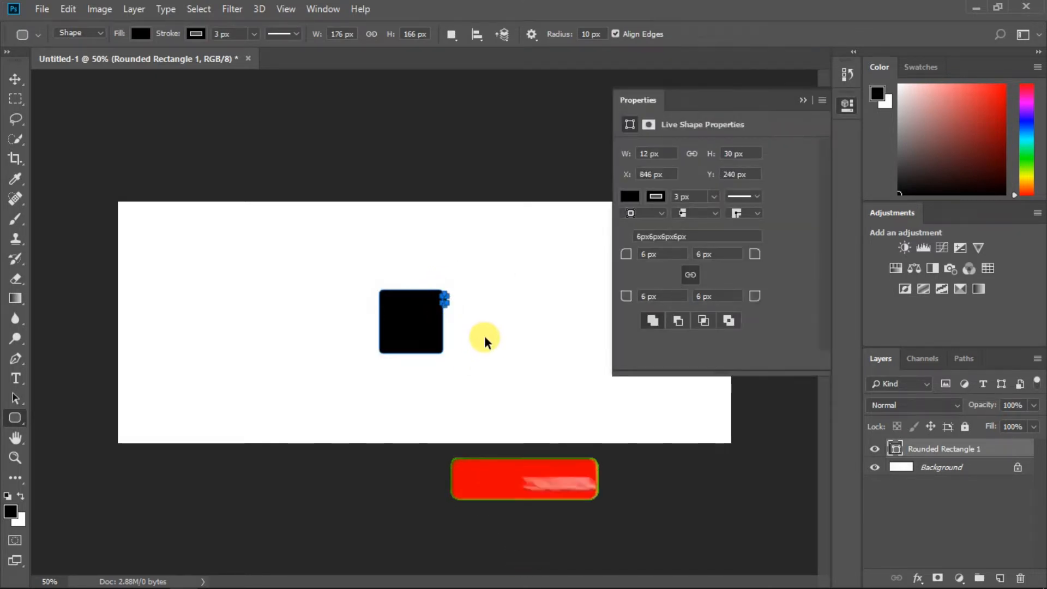
pyautogui.hotkey('ctrl', 'z')
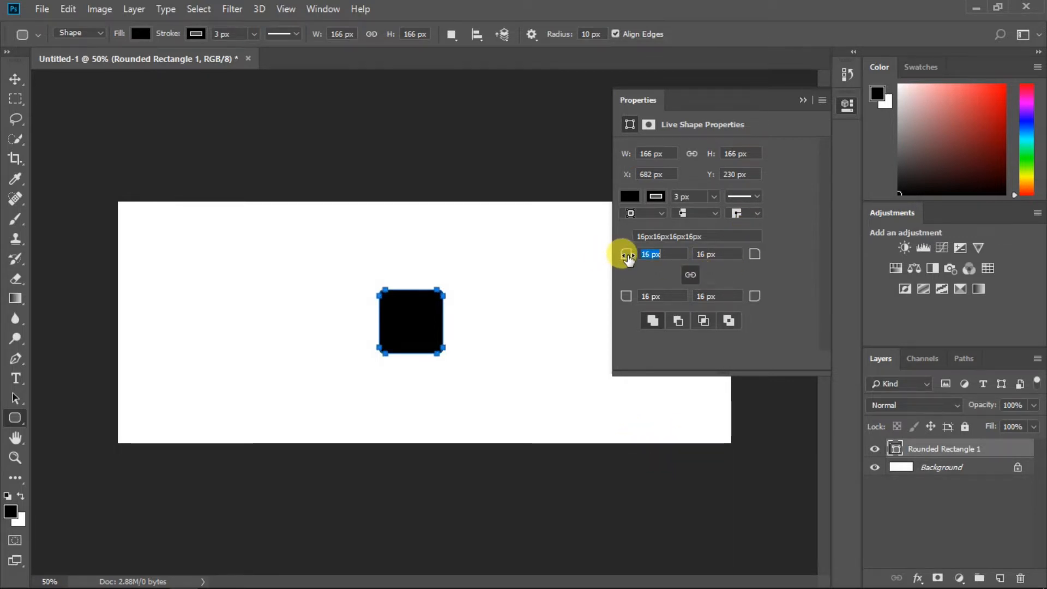
pyautogui.click(803, 100)
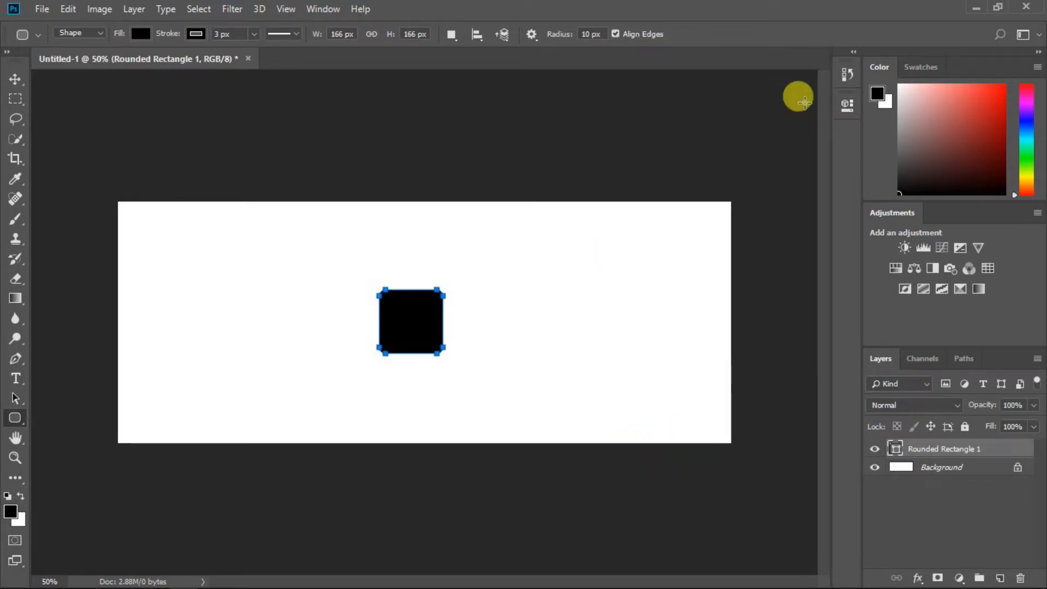
pyautogui.click(14, 82)
pyautogui.click(347, 334)
pyautogui.click(496, 339)
# Step: Rotate the rounded square 45° into a diamond, scale it to about 77%, and drag it into place
pyautogui.click(423, 326)
pyautogui.moveTo(430, 336); pyautogui.dragTo(430, 323)
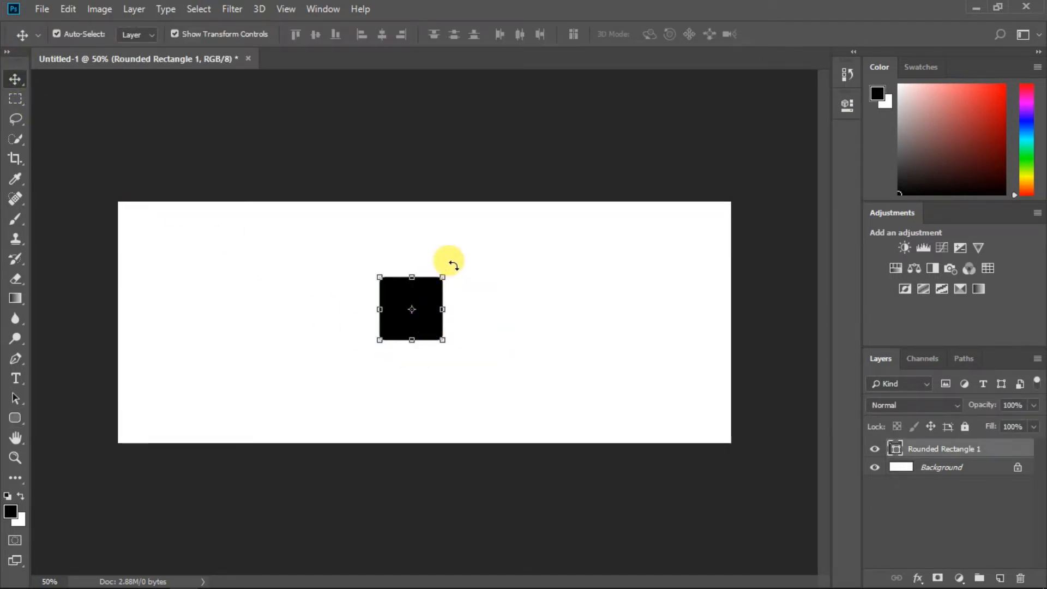
pyautogui.moveTo(454, 265); pyautogui.dragTo(474, 309)
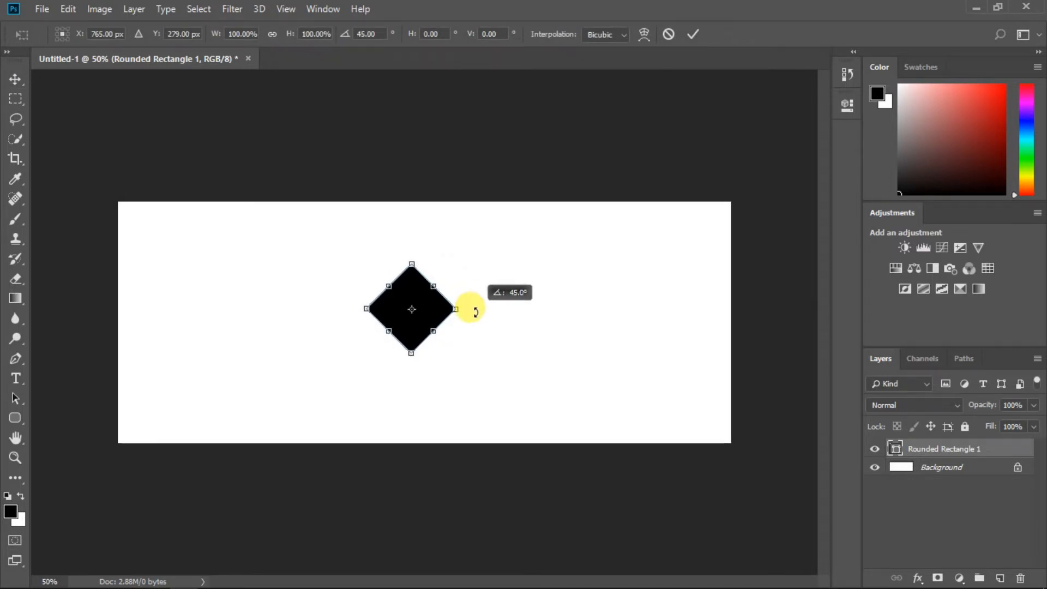
pyautogui.moveTo(475, 312); pyautogui.dragTo(475, 311)
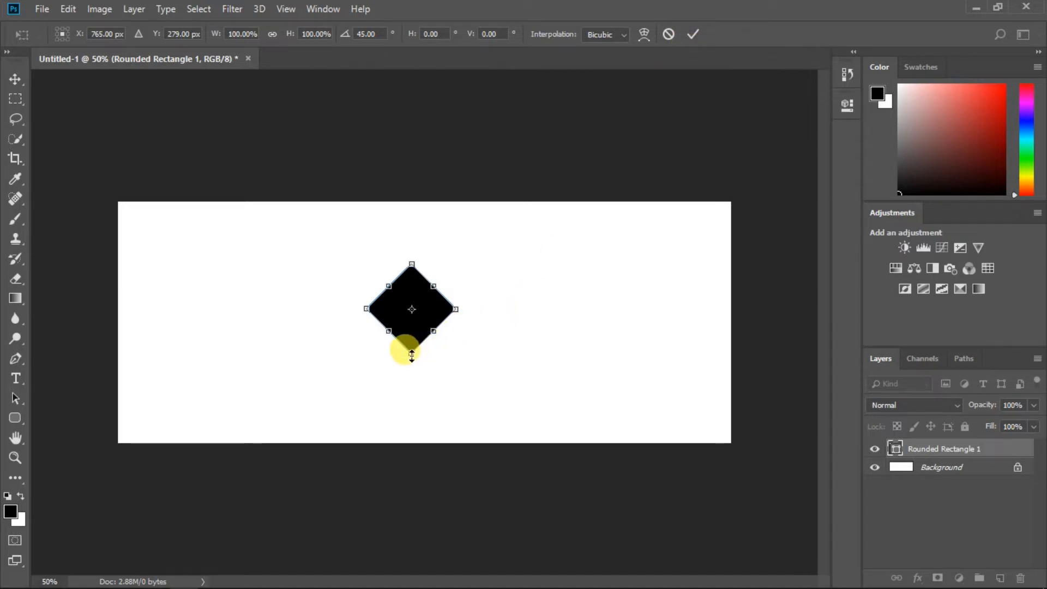
pyautogui.moveTo(411, 355); pyautogui.dragTo(409, 333)
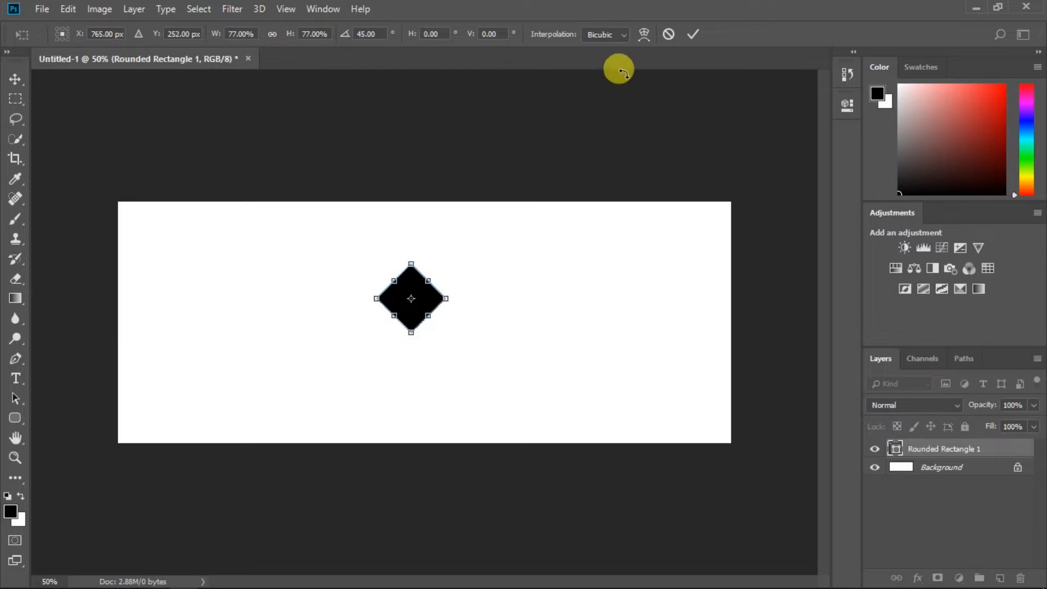
pyautogui.click(690, 37)
pyautogui.moveTo(432, 307); pyautogui.dragTo(545, 328)
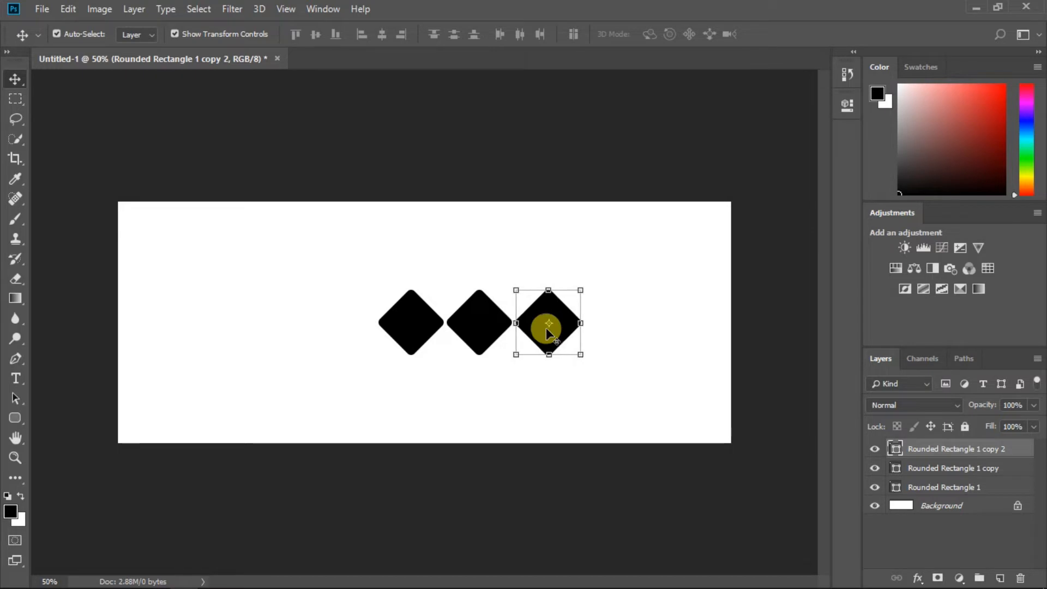
# Step: Extend the top row to five diamonds with Alt-drag copies
pyautogui.keyDown('shift'); pyautogui.click(549, 326); pyautogui.keyUp('shift')
pyautogui.click(549, 326)
pyautogui.keyDown('shift'); pyautogui.click(563, 334); pyautogui.keyUp('shift')
pyautogui.moveTo(563, 335); pyautogui.dragTo(620, 334)
pyautogui.keyDown('ctrl'); pyautogui.click(567, 369); pyautogui.keyUp('ctrl')
pyautogui.keyDown('ctrl'); pyautogui.click(611, 322); pyautogui.keyUp('ctrl')
pyautogui.keyDown('ctrl'); pyautogui.click(565, 384); pyautogui.keyUp('ctrl')
pyautogui.keyDown('ctrl'); pyautogui.click(620, 327); pyautogui.keyUp('ctrl')
pyautogui.keyDown('ctrl'); pyautogui.click(550, 392); pyautogui.keyUp('ctrl')
pyautogui.keyDown('ctrl'); pyautogui.click(635, 326); pyautogui.keyUp('ctrl')
pyautogui.moveTo(637, 327); pyautogui.dragTo(679, 355)
# Step: Duplicate the five-diamond row as an offset row and add a diamond at its left end
pyautogui.click(957, 452)
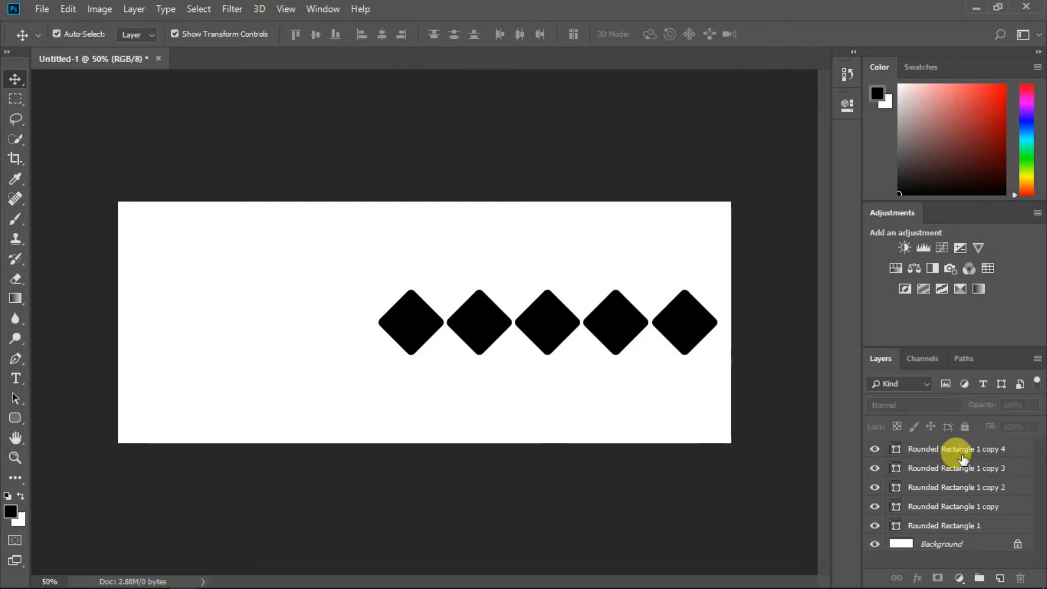
pyautogui.keyDown('shift'); pyautogui.click(942, 526); pyautogui.keyUp('shift')
pyautogui.moveTo(610, 327); pyautogui.dragTo(579, 373)
pyautogui.keyDown('ctrl'); pyautogui.click(627, 417); pyautogui.keyUp('ctrl')
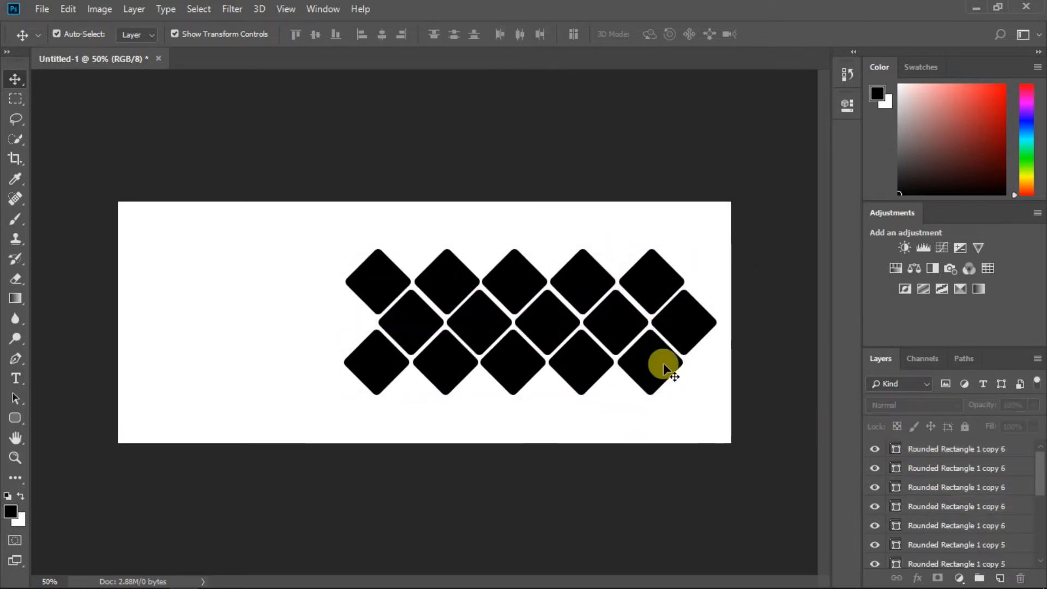
pyautogui.moveTo(665, 375); pyautogui.dragTo(358, 336)
pyautogui.keyDown('ctrl'); pyautogui.click(546, 408); pyautogui.keyUp('ctrl')
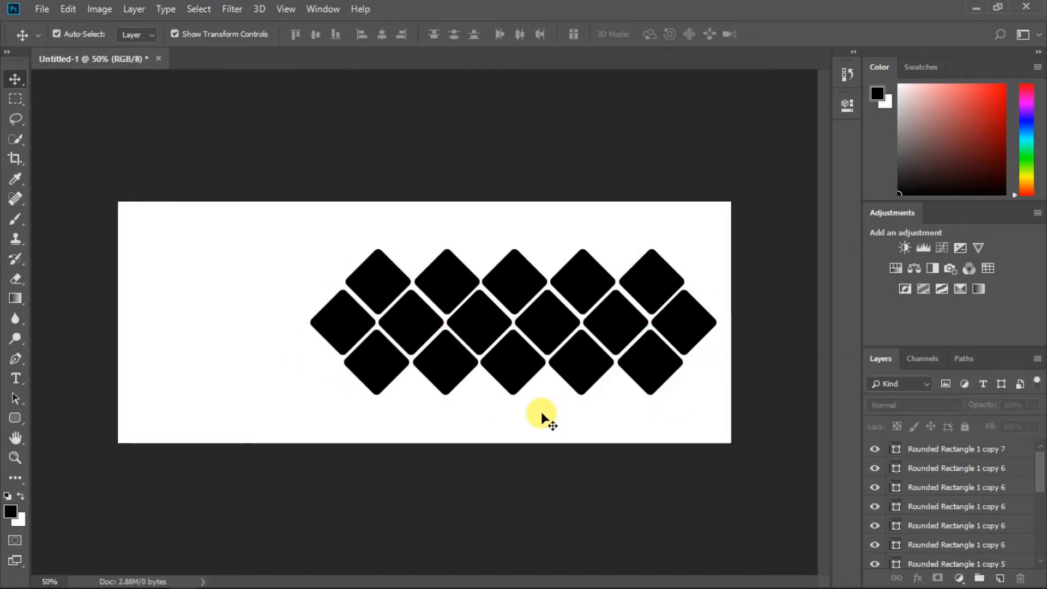
# Step: Select all the diamond layers and merge them into one shape layer
pyautogui.click(977, 450)
pyautogui.keyDown('shift'); pyautogui.click(966, 487); pyautogui.keyUp('shift')
pyautogui.keyDown('shift'); pyautogui.click(960, 526); pyautogui.keyUp('shift')
pyautogui.keyDown('shift'); pyautogui.click(965, 545); pyautogui.keyUp('shift')
pyautogui.keyDown('shift'); pyautogui.click(970, 564); pyautogui.keyUp('shift')
pyautogui.scroll(-5, 1008, 491)
pyautogui.scroll(1, 1015, 483)
pyautogui.keyDown('shift'); pyautogui.click(1002, 480); pyautogui.keyUp('shift')
pyautogui.keyDown('shift'); pyautogui.click(992, 516); pyautogui.keyUp('shift')
pyautogui.keyDown('shift'); pyautogui.click(985, 555); pyautogui.keyUp('shift')
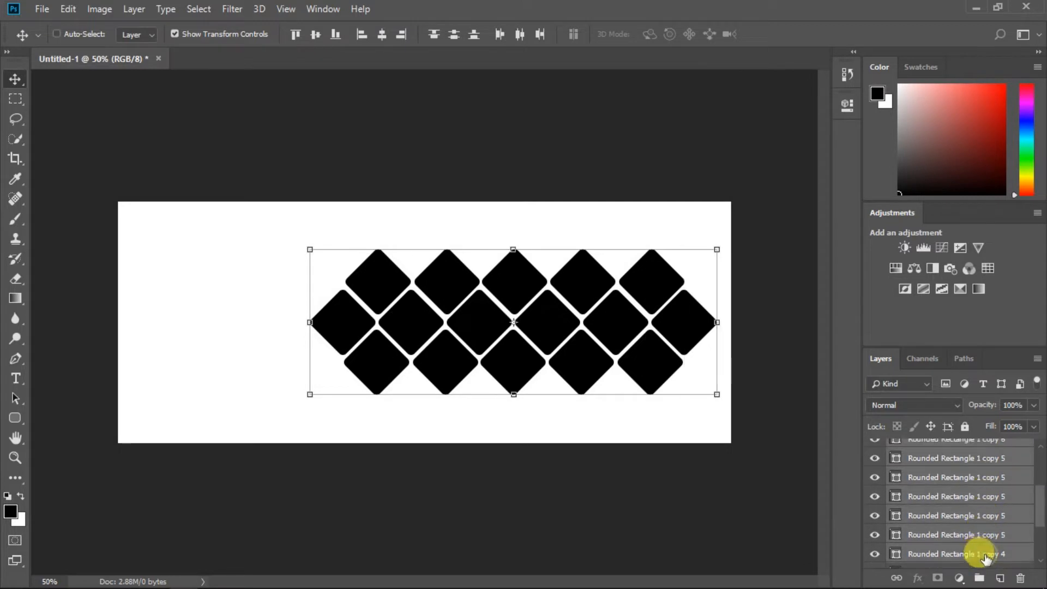
pyautogui.scroll(-4, 990, 523)
pyautogui.keyDown('shift'); pyautogui.click(980, 545); pyautogui.keyUp('shift')
pyautogui.rightClick(980, 546)
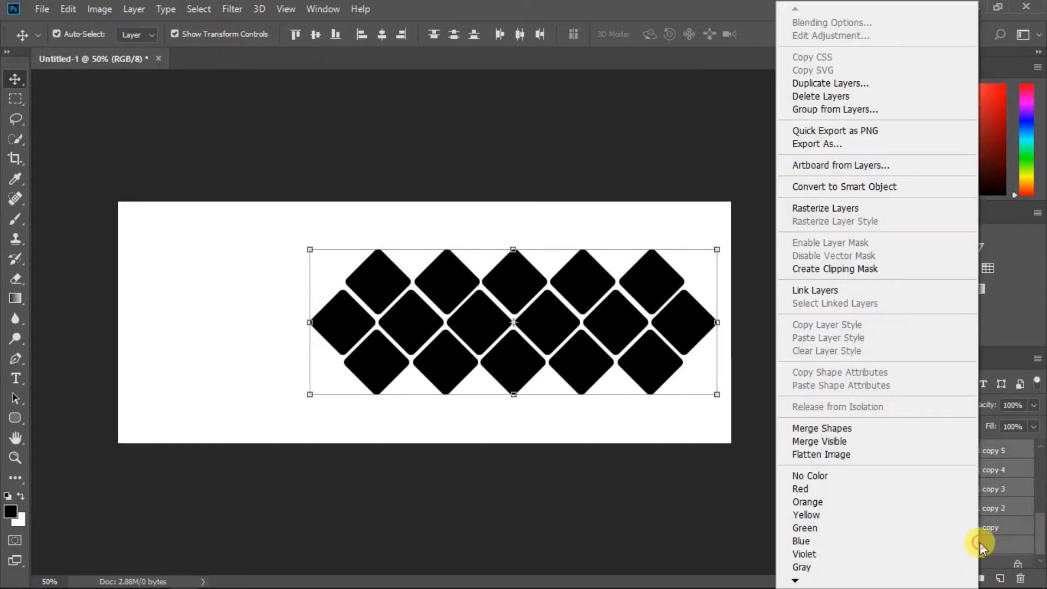
pyautogui.click(895, 428)
# Step: Scale the merged diamond grid up slightly and shift it left
pyautogui.moveTo(616, 337)
pyautogui.mouseDown()
pyautogui.moveTo(618, 325)
pyautogui.moveTo(615, 342)
pyautogui.mouseUp()
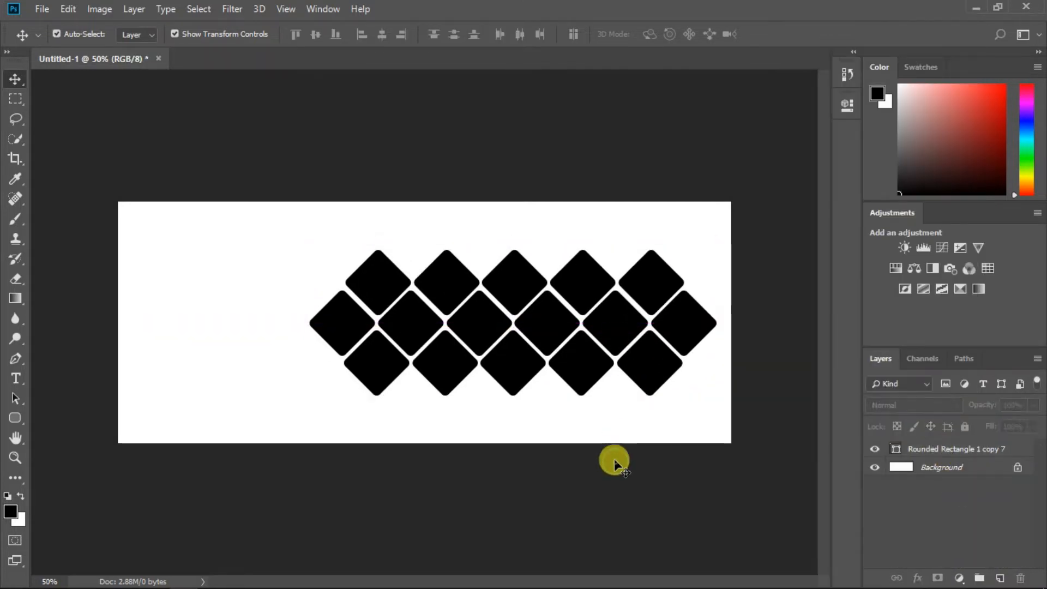
pyautogui.moveTo(714, 393); pyautogui.dragTo(742, 404)
pyautogui.press('Return')
pyautogui.moveTo(640, 328); pyautogui.dragTo(620, 332)
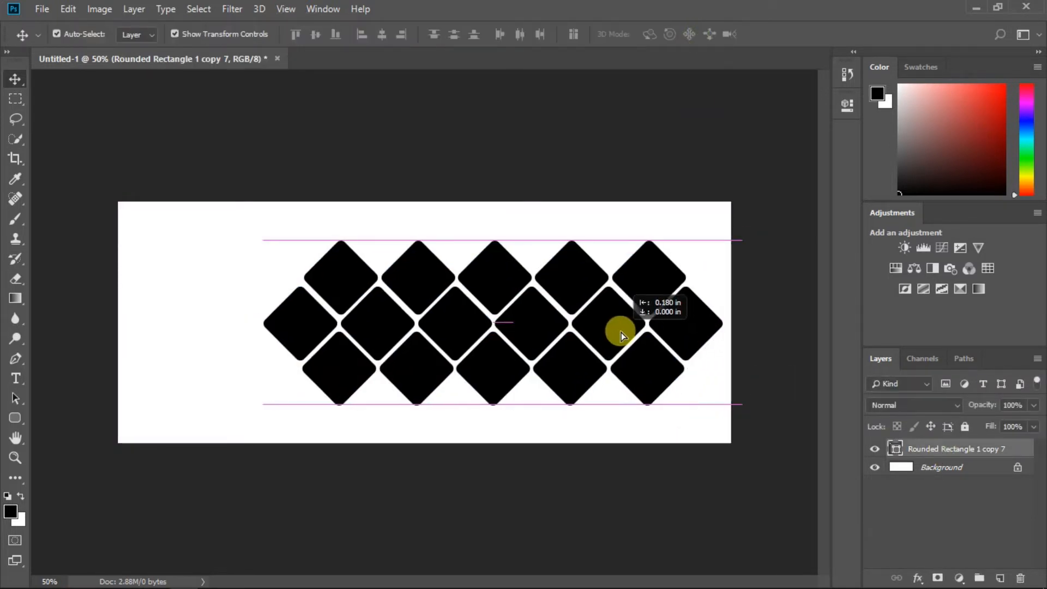
pyautogui.click(671, 465)
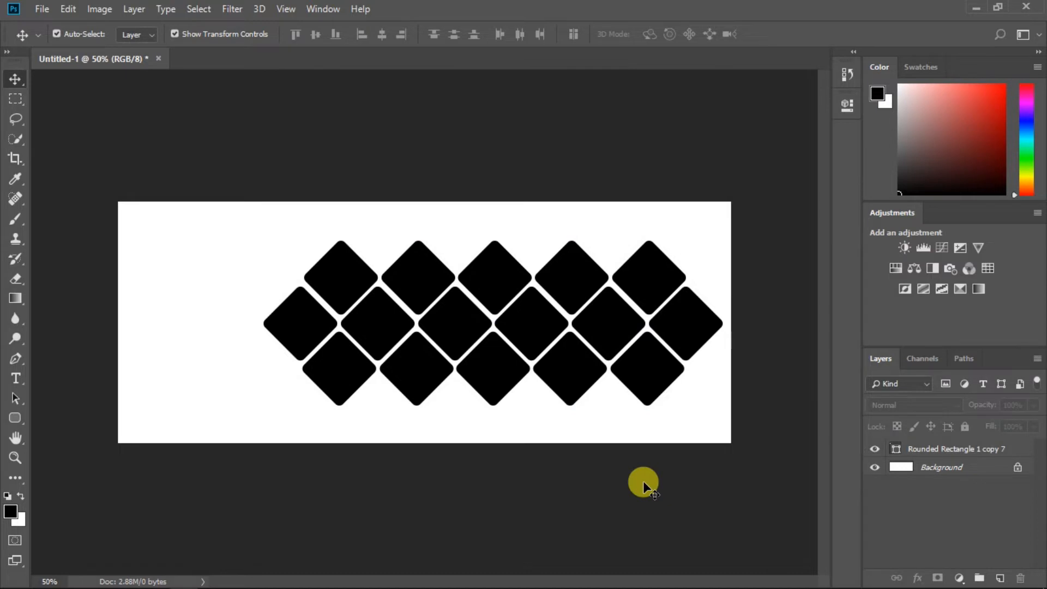
# Step: Convert the locked Background into an editable Layer 0
pyautogui.click(42, 9)
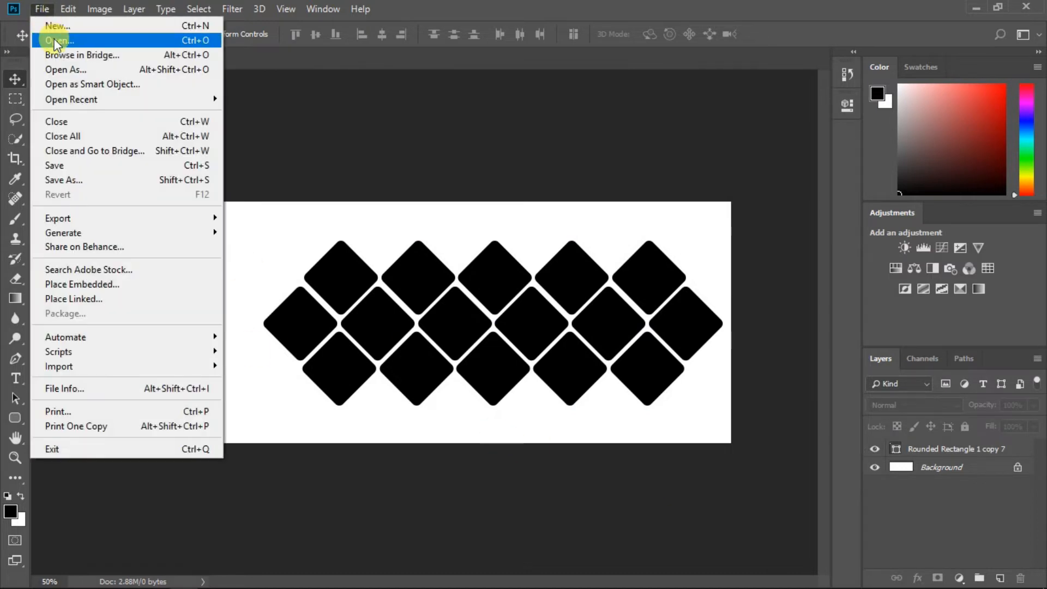
pyautogui.click(946, 475)
pyautogui.rightClick(946, 476)
pyautogui.click(894, 283)
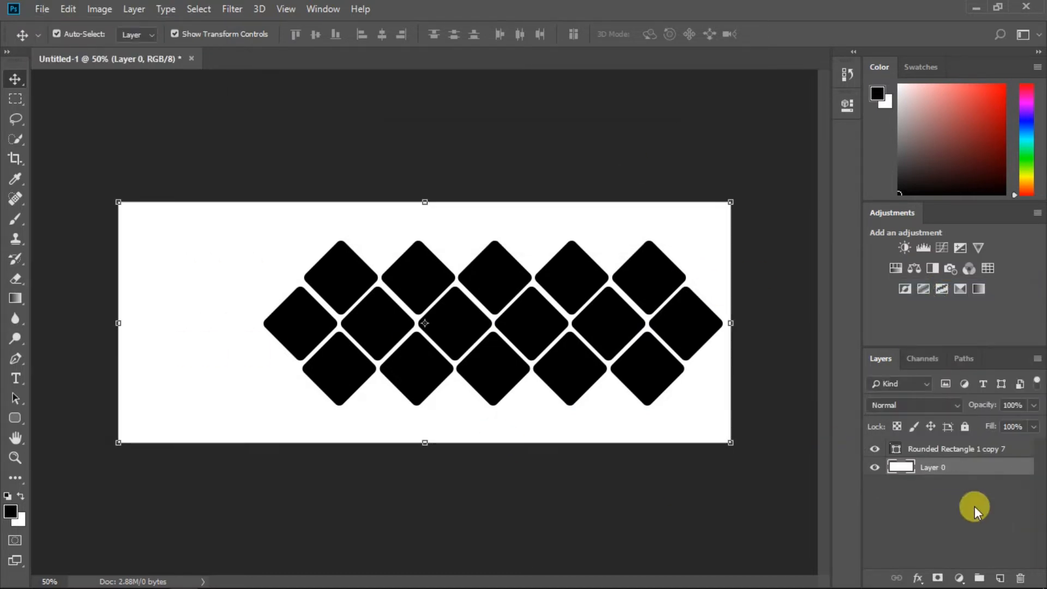
# Step: Give Layer 0 a deep purple Gradient Overlay at 96% opacity
pyautogui.rightClick(998, 468)
pyautogui.click(844, 22)
pyautogui.click(98, 238)
pyautogui.moveTo(427, 13); pyautogui.dragTo(773, 130)
pyautogui.moveTo(686, 205); pyautogui.dragTo(711, 204)
pyautogui.click(651, 222)
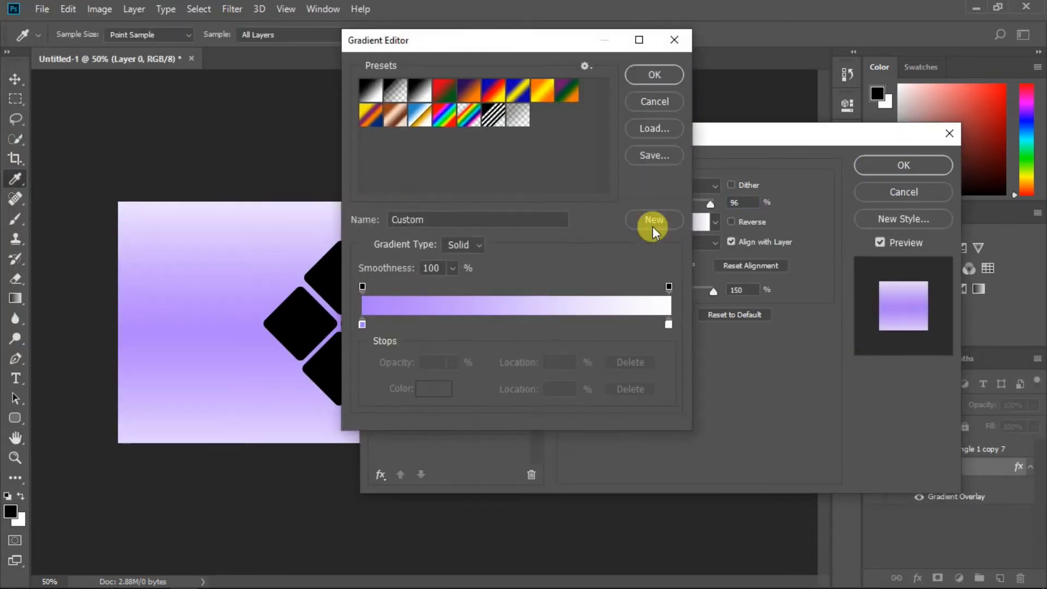
pyautogui.click(361, 324)
pyautogui.click(423, 388)
pyautogui.moveTo(453, 109); pyautogui.dragTo(492, 115)
pyautogui.click(670, 100)
pyautogui.click(666, 78)
pyautogui.click(874, 166)
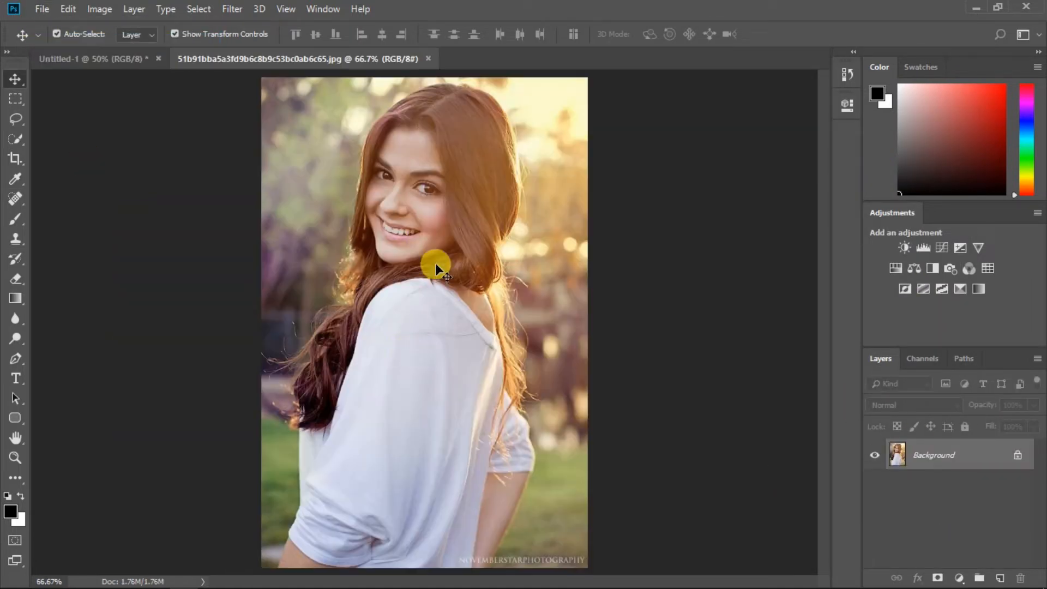
# Step: Bring the portrait photo into the banner as Layer 1 and enlarge it about 193%
pyautogui.moveTo(435, 263); pyautogui.dragTo(512, 313)
pyautogui.moveTo(547, 350); pyautogui.dragTo(431, 445)
pyautogui.moveTo(513, 220); pyautogui.dragTo(627, 47)
# Step: Enlarge the portrait to cover the banner and clip it into the diamond grid
pyautogui.moveTo(530, 297); pyautogui.dragTo(635, 407)
pyautogui.click(693, 34)
pyautogui.rightClick(934, 446)
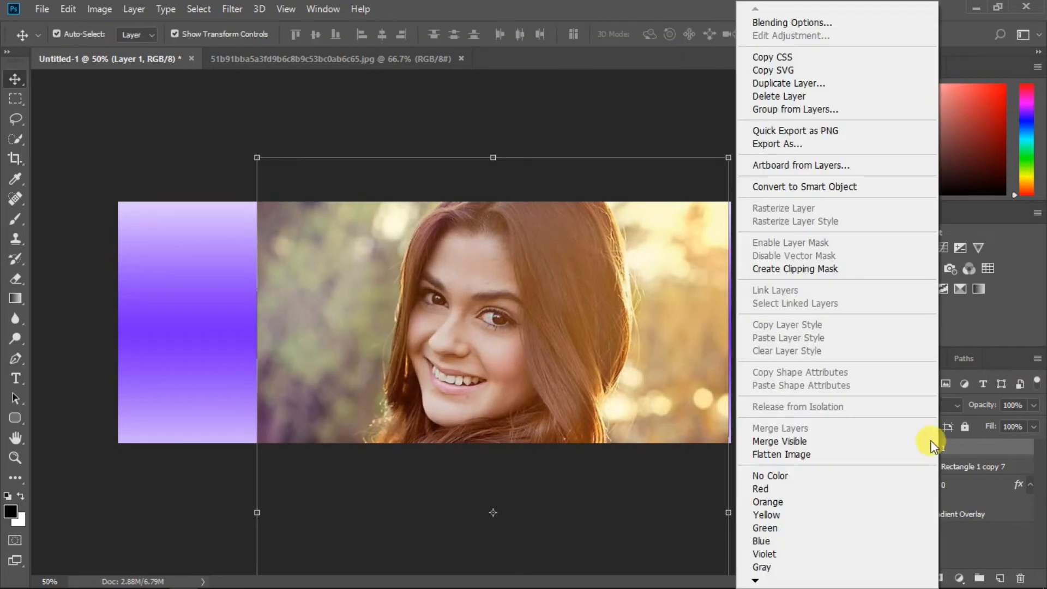
pyautogui.click(827, 268)
# Step: Set the diamond grid's fill back to solid black with a thin 1 px outline
pyautogui.click(938, 469)
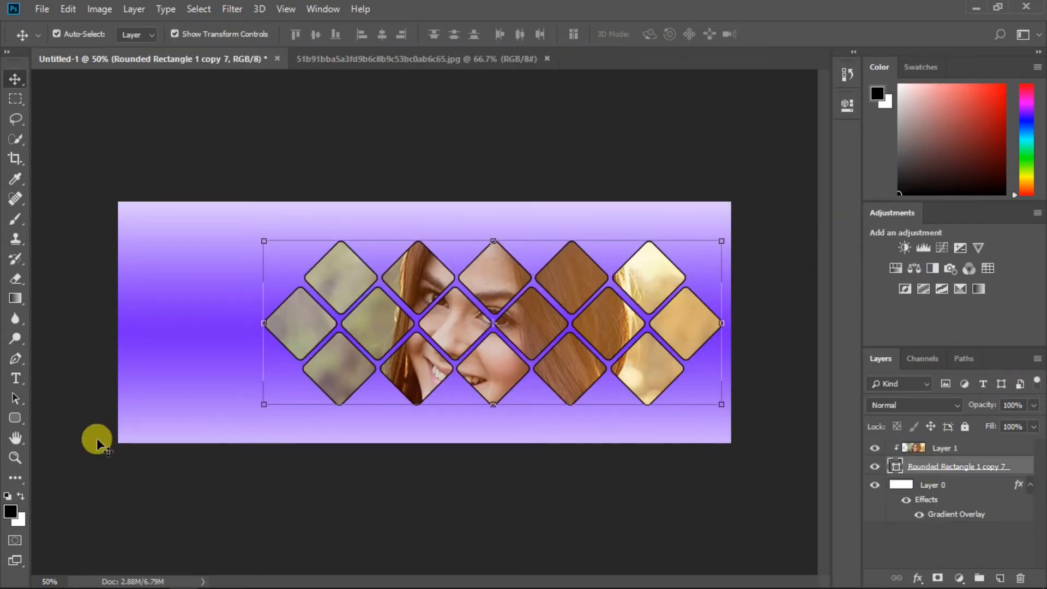
pyautogui.click(14, 418)
pyautogui.click(135, 34)
pyautogui.click(75, 63)
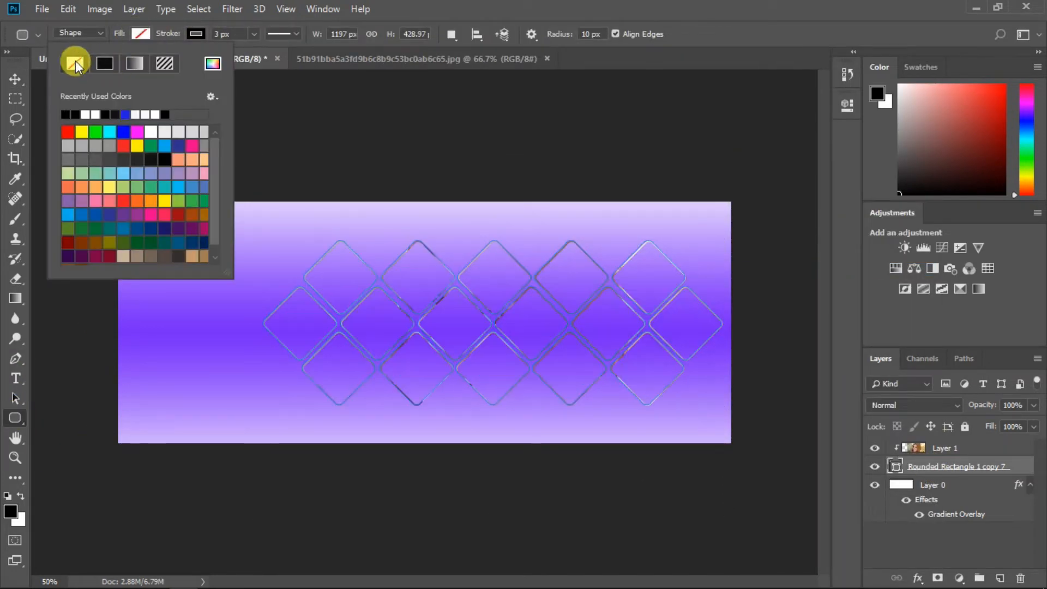
pyautogui.click(196, 34)
pyautogui.click(126, 66)
pyautogui.click(145, 37)
pyautogui.click(107, 64)
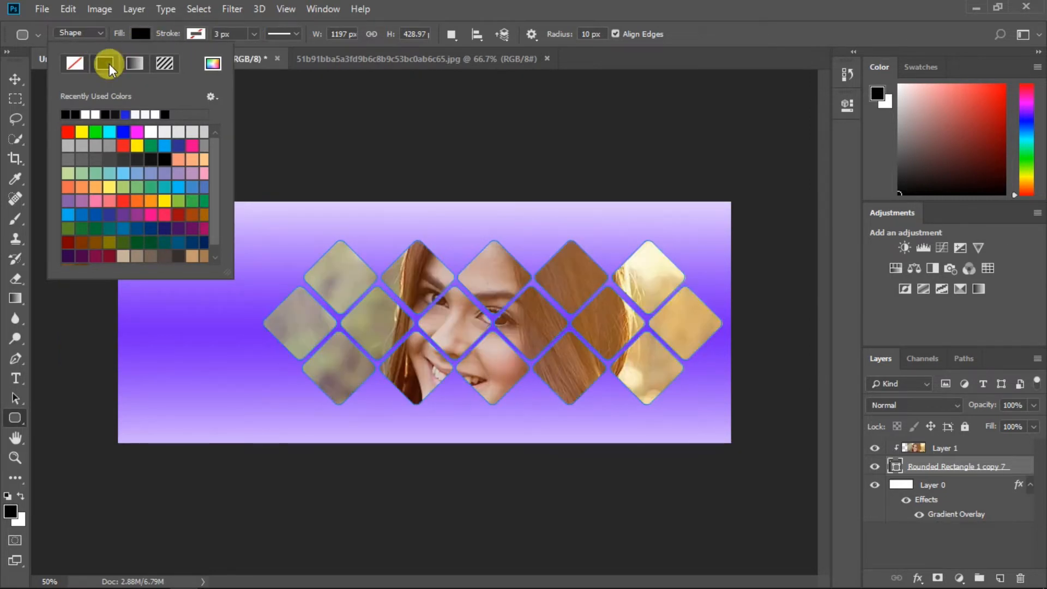
pyautogui.click(400, 7)
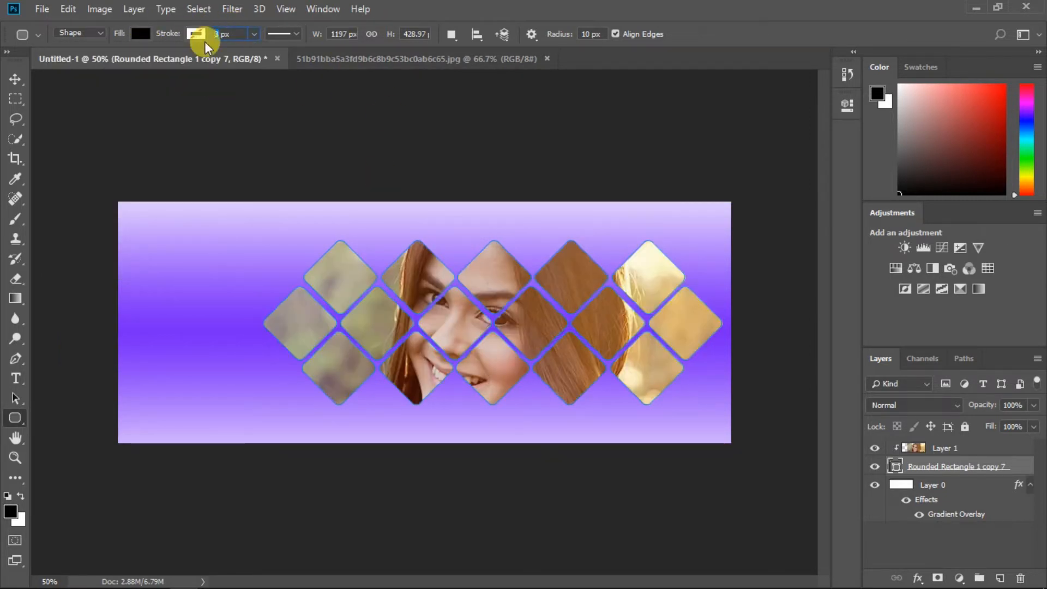
pyautogui.click(873, 475)
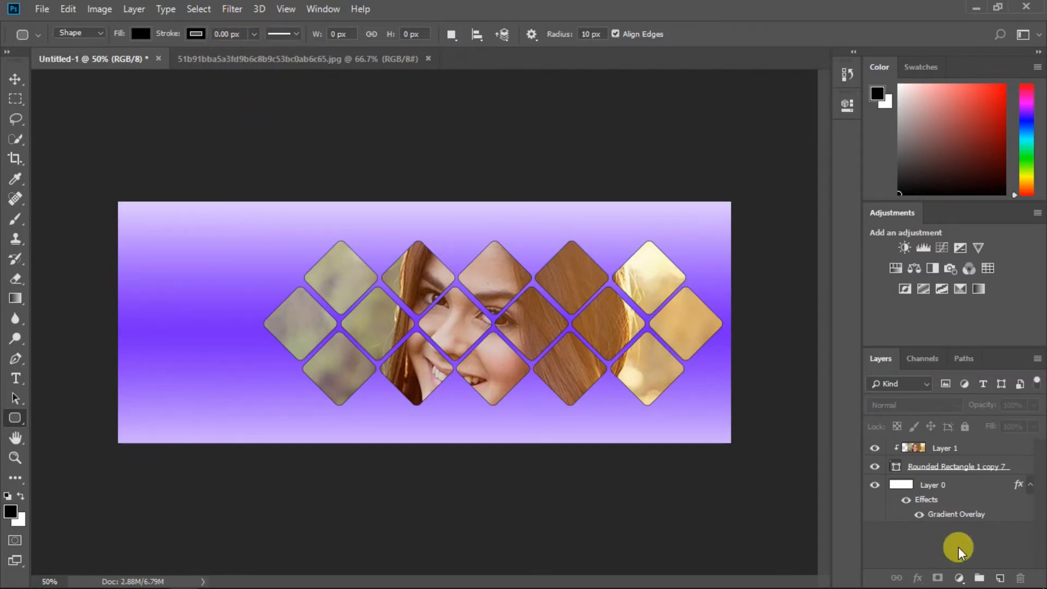
pyautogui.click(949, 468)
pyautogui.click(905, 545)
pyautogui.rightClick(919, 466)
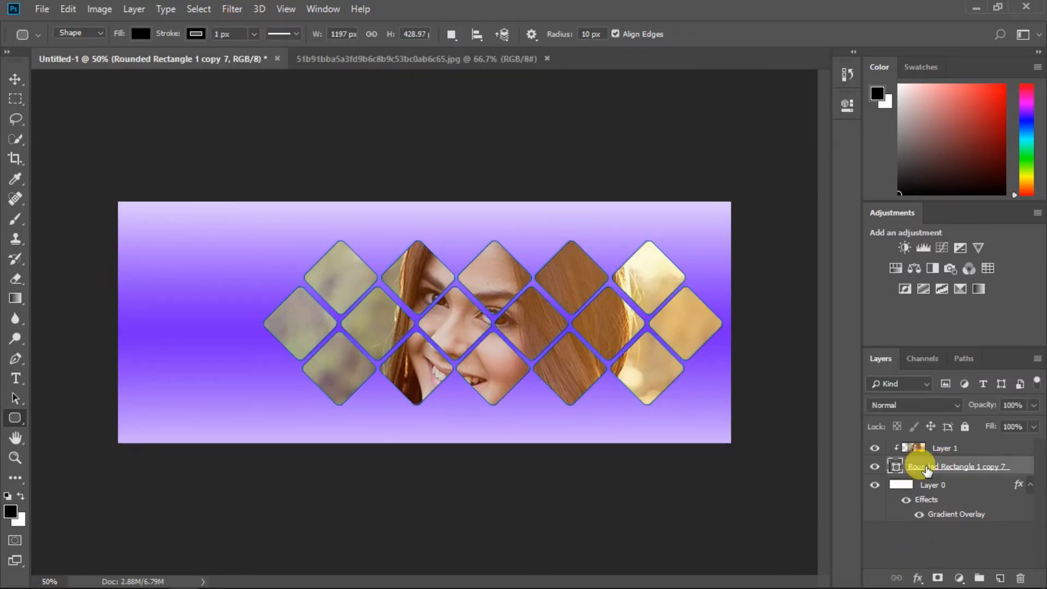
pyautogui.click(983, 552)
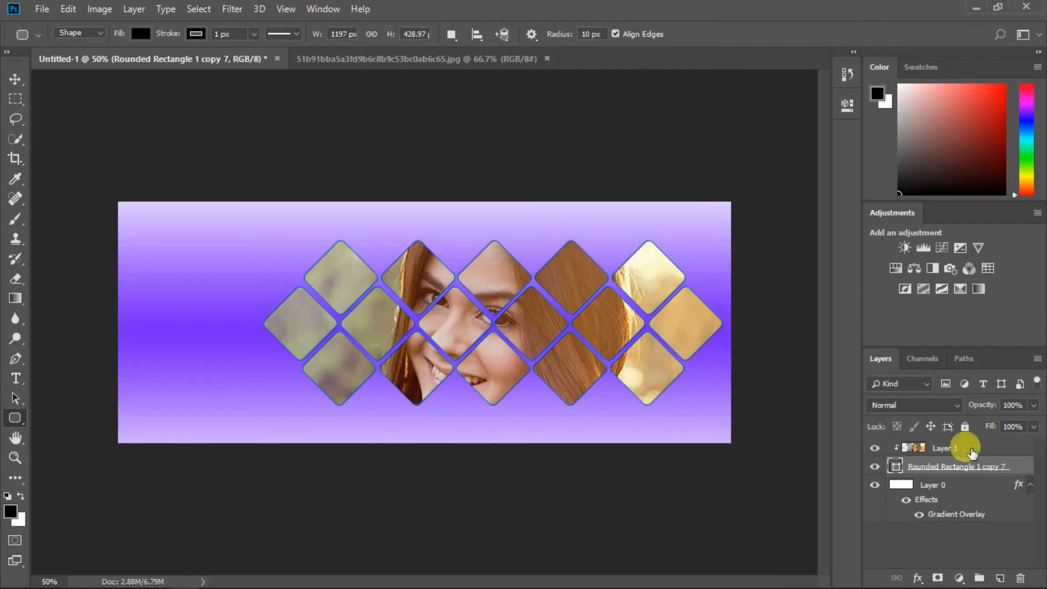
# Step: Duplicate the portrait, place the copy below the grid, and move the gradient layer to the bottom
pyautogui.click(960, 446)
pyautogui.hotkey('ctrl', 'j')
pyautogui.moveTo(932, 445); pyautogui.dragTo(933, 556)
pyautogui.moveTo(932, 483); pyautogui.dragTo(941, 541)
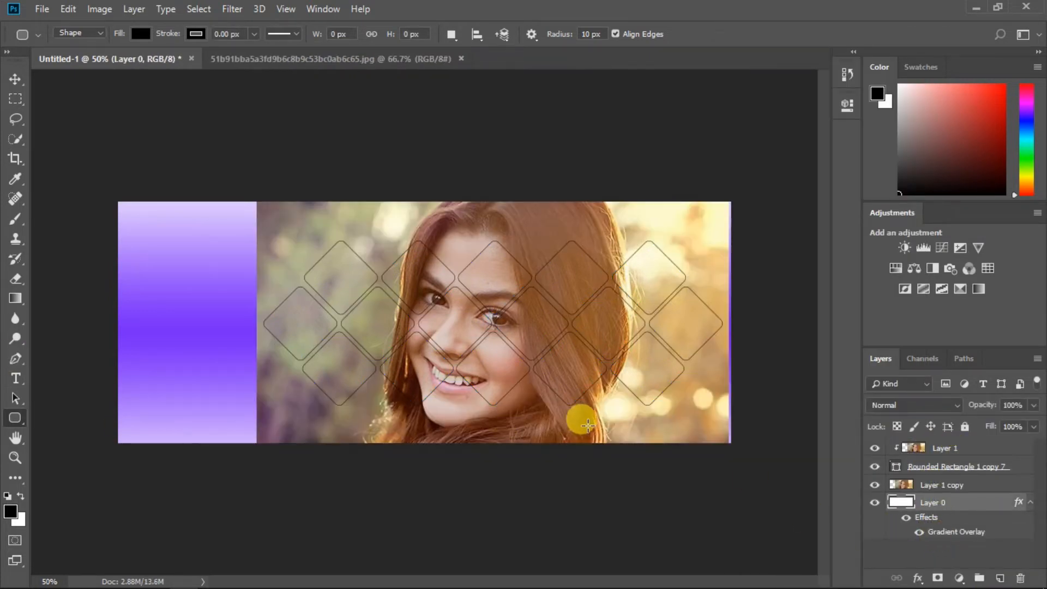
# Step: Enlarge the portrait copy to about 149% so it covers the banner
pyautogui.click(15, 79)
pyautogui.click(927, 484)
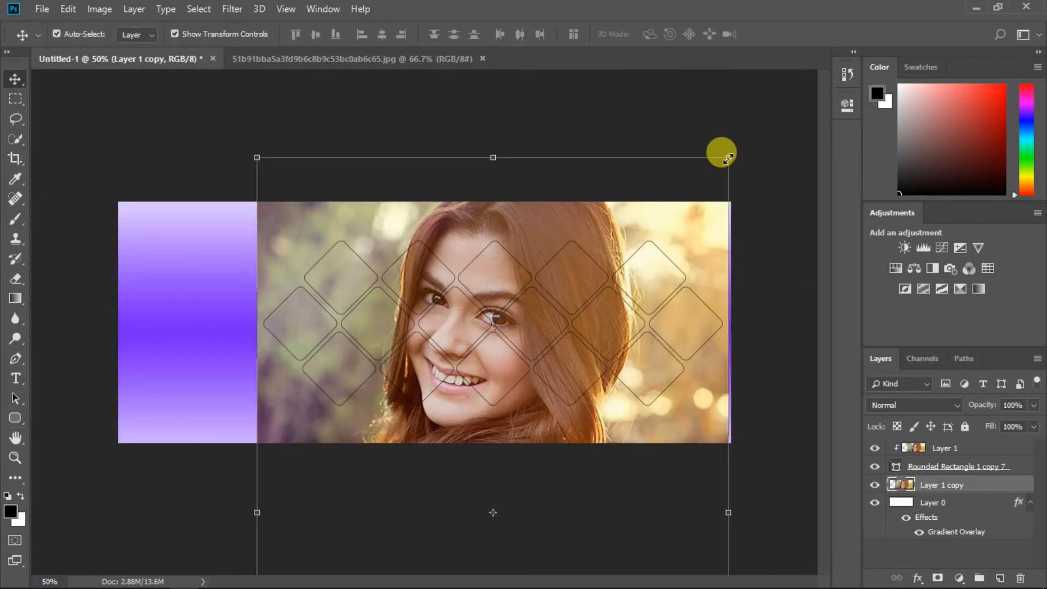
pyautogui.moveTo(729, 158); pyautogui.dragTo(859, 3)
pyautogui.moveTo(708, 172); pyautogui.dragTo(673, 285)
pyautogui.click(693, 34)
# Step: Gaussian-blur the portrait copy at about 40 px radius, then start rotating the clipped portrait
pyautogui.click(933, 492)
pyautogui.click(232, 9)
pyautogui.moveTo(235, 173)
pyautogui.click(456, 236)
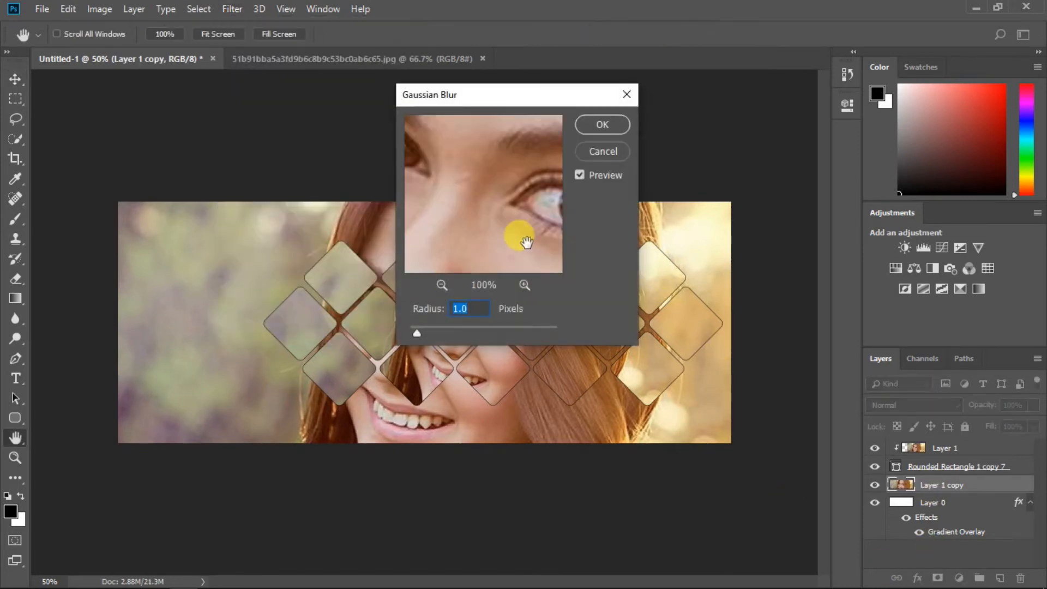
pyautogui.moveTo(626, 416); pyautogui.dragTo(658, 418)
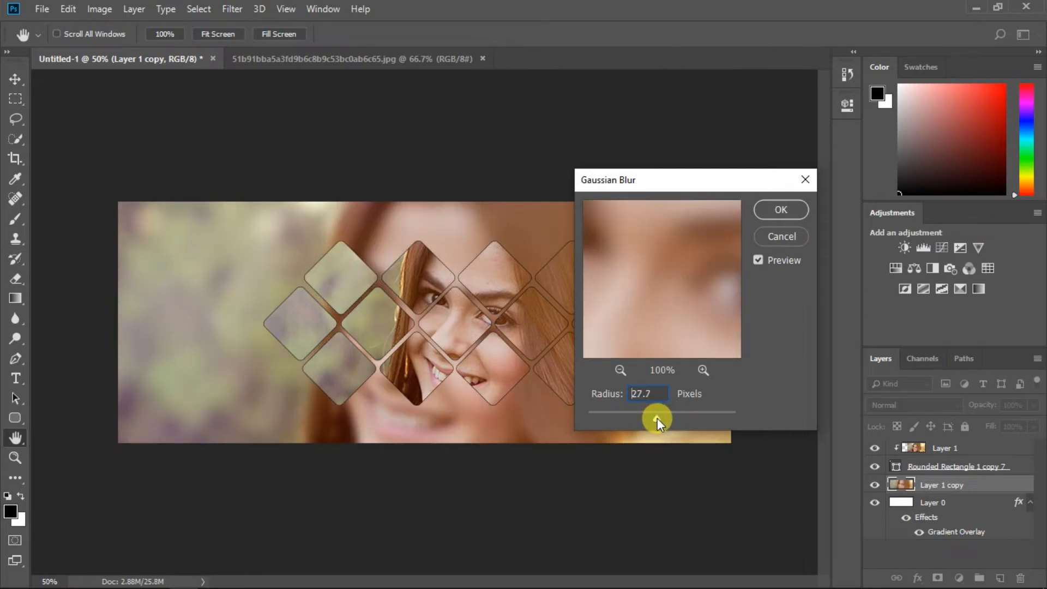
pyautogui.press('Return')
pyautogui.click(938, 446)
pyautogui.moveTo(737, 140); pyautogui.dragTo(675, 94)
# Step: Cancel the clipped portrait's rotation, keeping its face centred among the diamonds, and clear the layer selection
pyautogui.moveTo(644, 281); pyautogui.dragTo(670, 228)
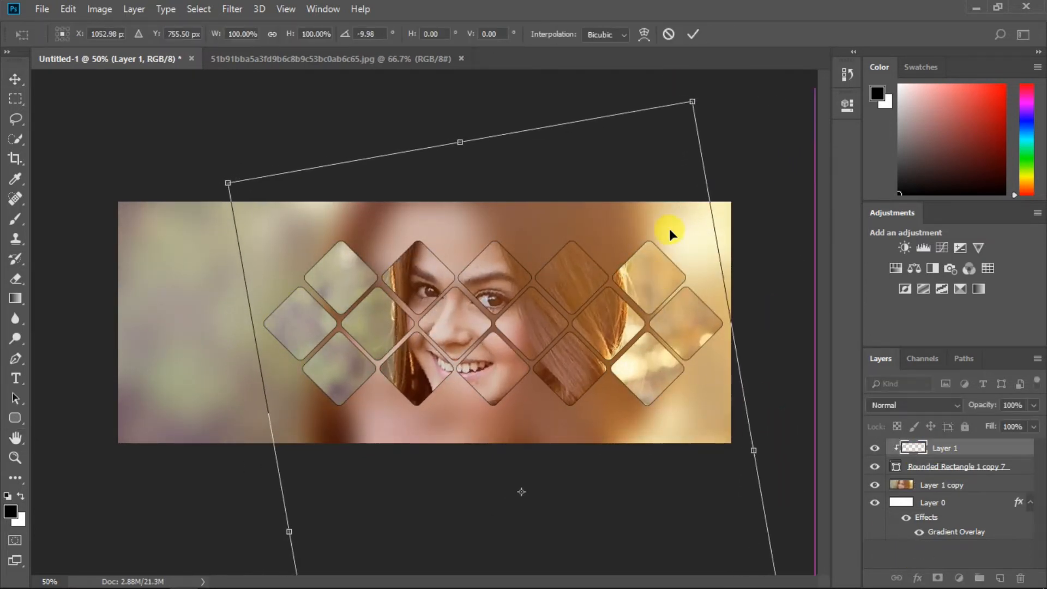
pyautogui.press('Escape')
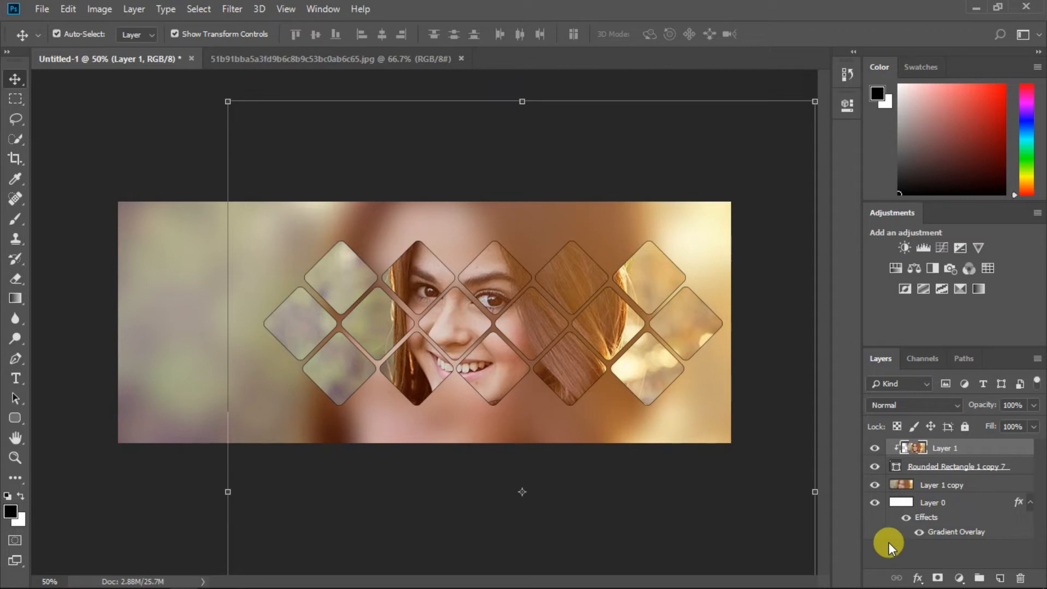
pyautogui.click(929, 466)
pyautogui.rightClick(929, 466)
pyautogui.press('Escape')
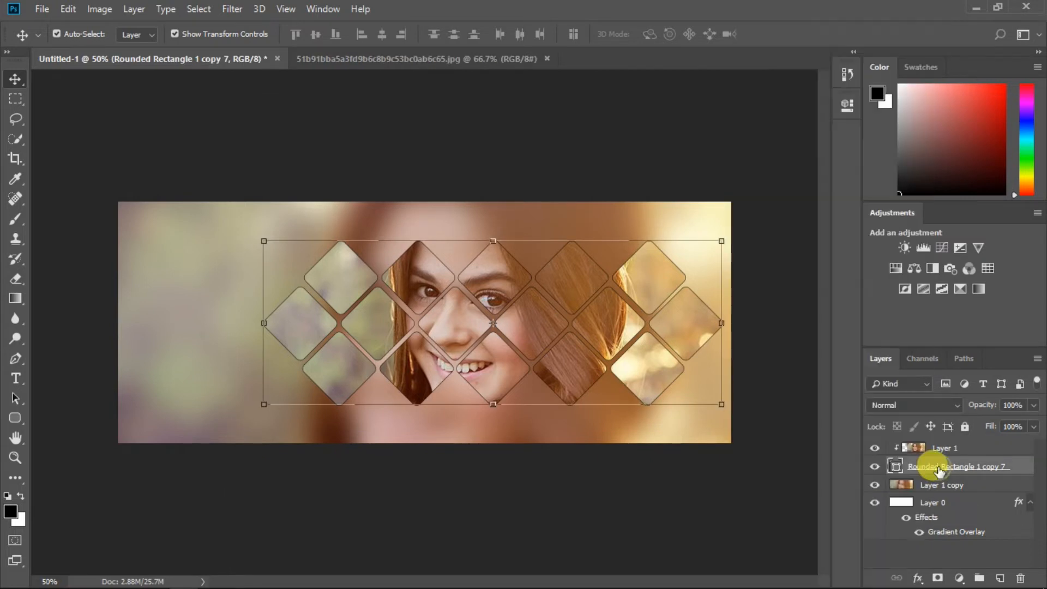
pyautogui.click(925, 552)
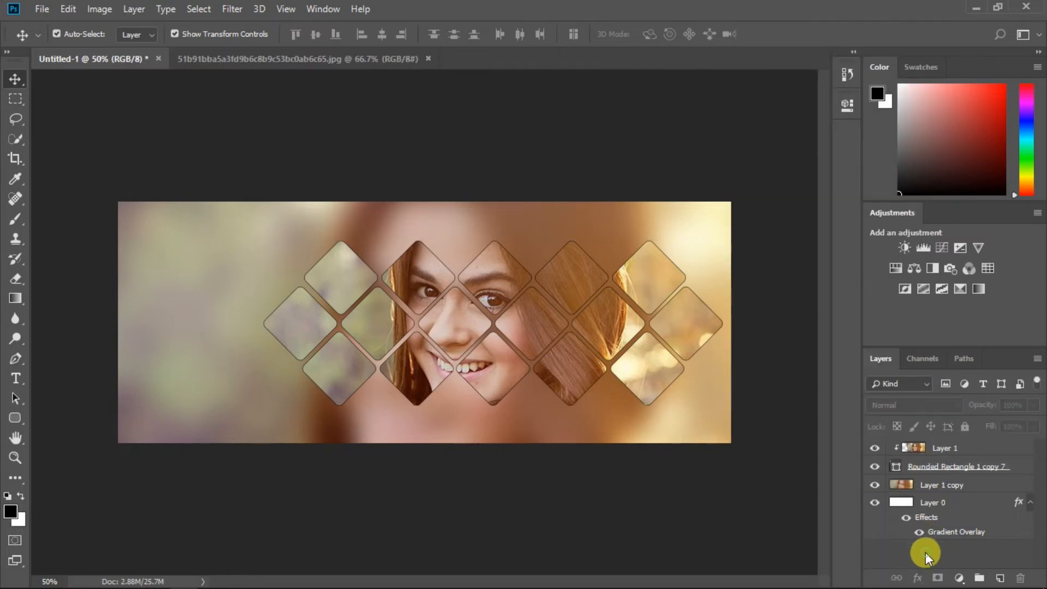
# Step: Add a 96% Drop Shadow to the Rounded Rectangle layer: distance 14 px, spread 20%, size 98 px
pyautogui.rightClick(920, 471)
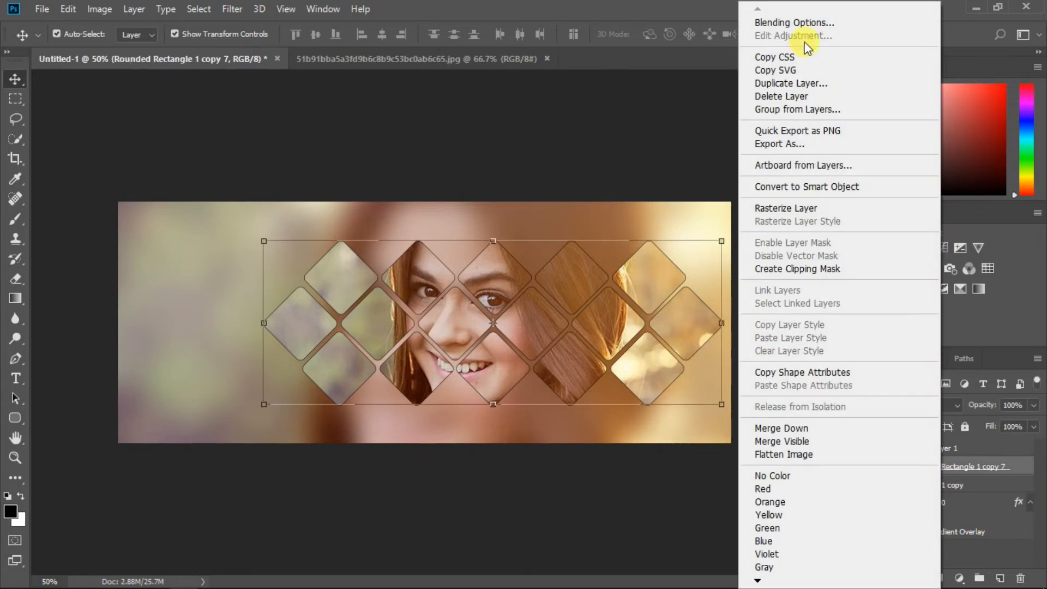
pyautogui.click(796, 20)
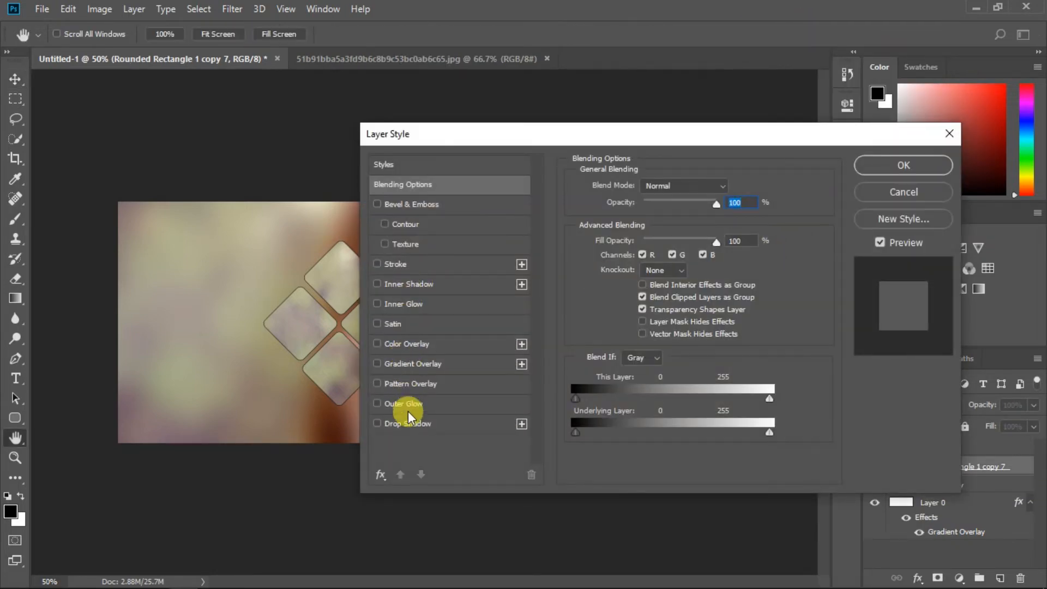
pyautogui.click(408, 423)
pyautogui.moveTo(561, 131); pyautogui.dragTo(615, 169)
pyautogui.moveTo(693, 319); pyautogui.dragTo(716, 322)
pyautogui.moveTo(687, 287); pyautogui.dragTo(699, 302)
pyautogui.moveTo(757, 170); pyautogui.dragTo(682, 153)
pyautogui.click(889, 182)
pyautogui.click(702, 479)
# Step: Add the title 'Pk Photographer' at the banner's top left
pyautogui.press('t')
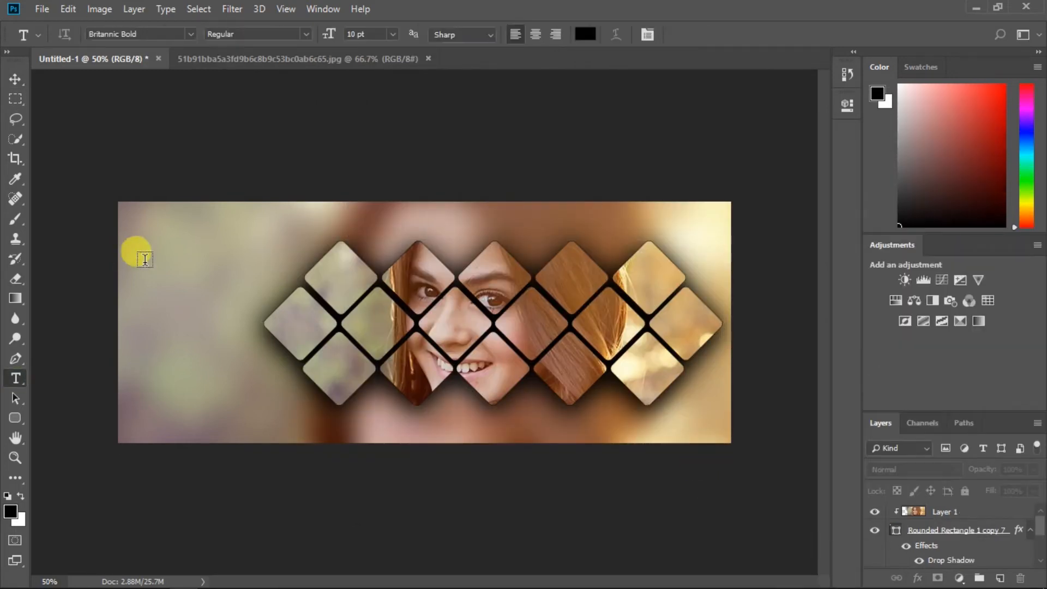
pyautogui.click(157, 264)
pyautogui.write('Pk ')
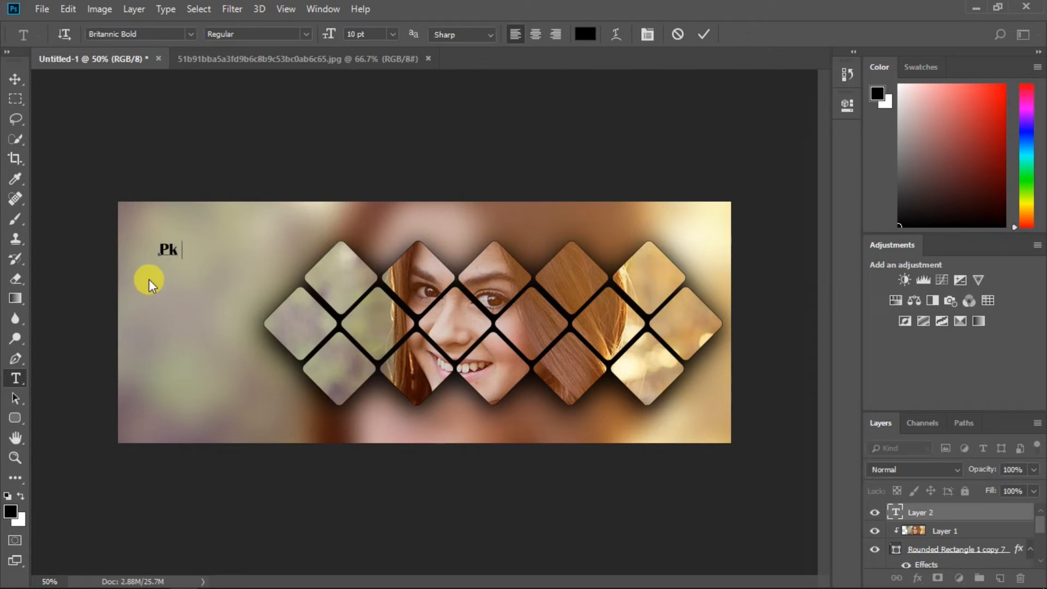
pyautogui.write('Photogr')
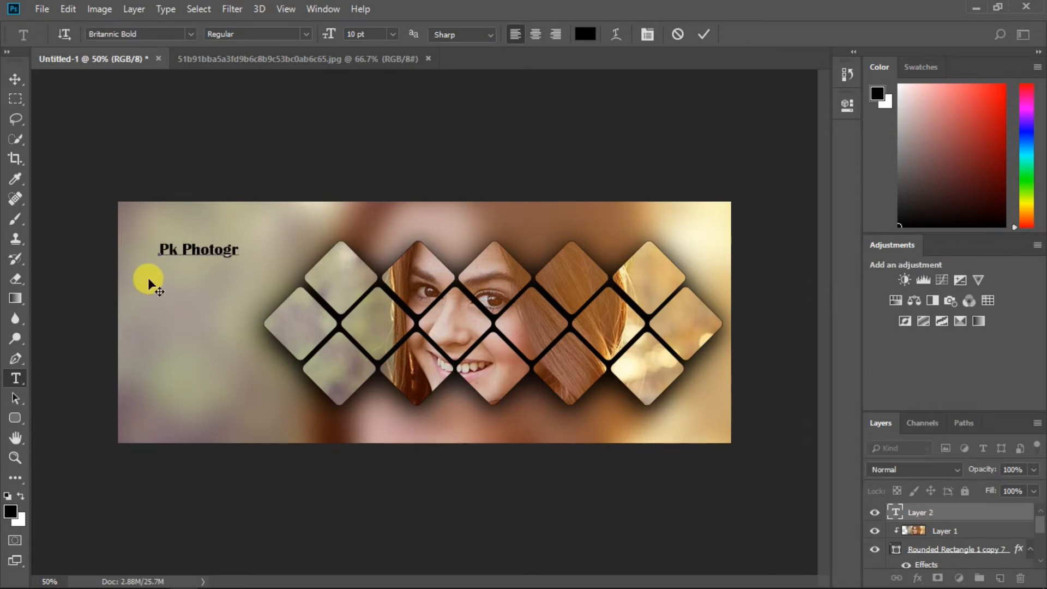
pyautogui.write('apher')
pyautogui.click(704, 34)
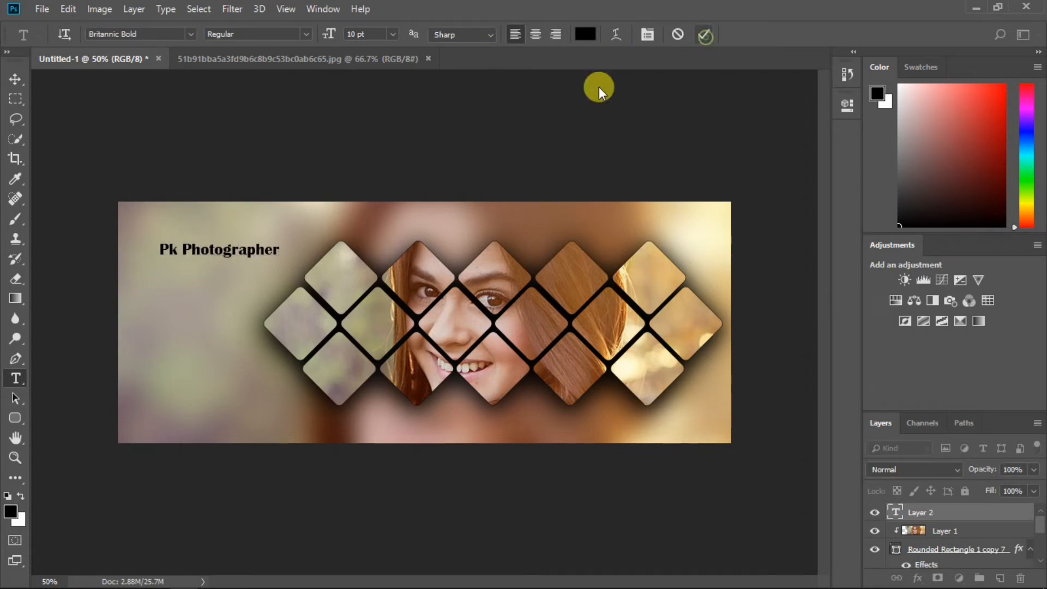
pyautogui.click(12, 83)
pyautogui.moveTo(250, 245); pyautogui.dragTo(234, 228)
pyautogui.click(51, 413)
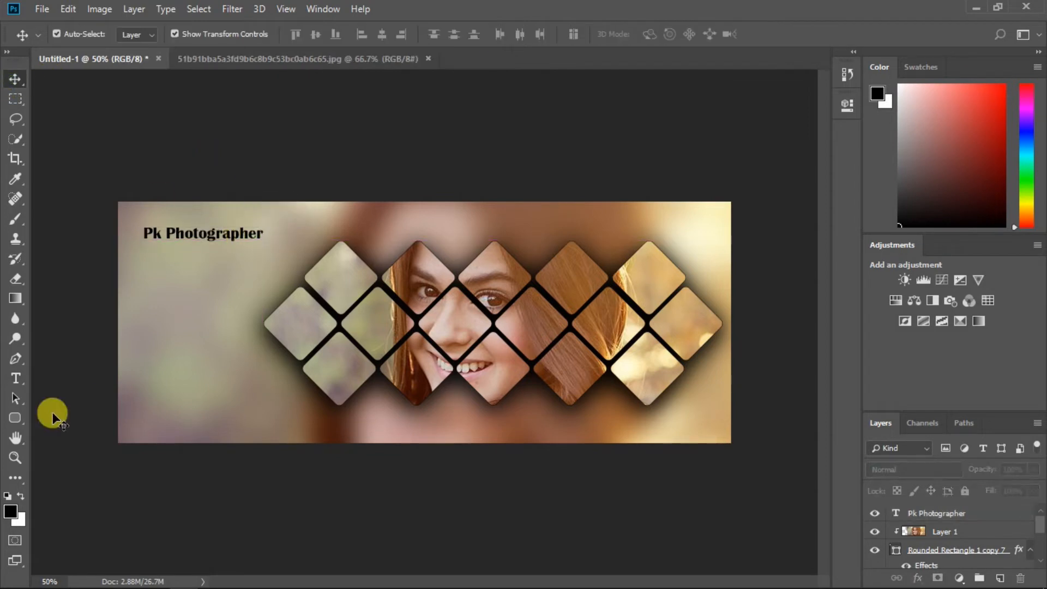
# Step: Add 'Graphic Designer' directly beneath the title
pyautogui.press('t')
pyautogui.click(182, 296)
pyautogui.write('Gra')
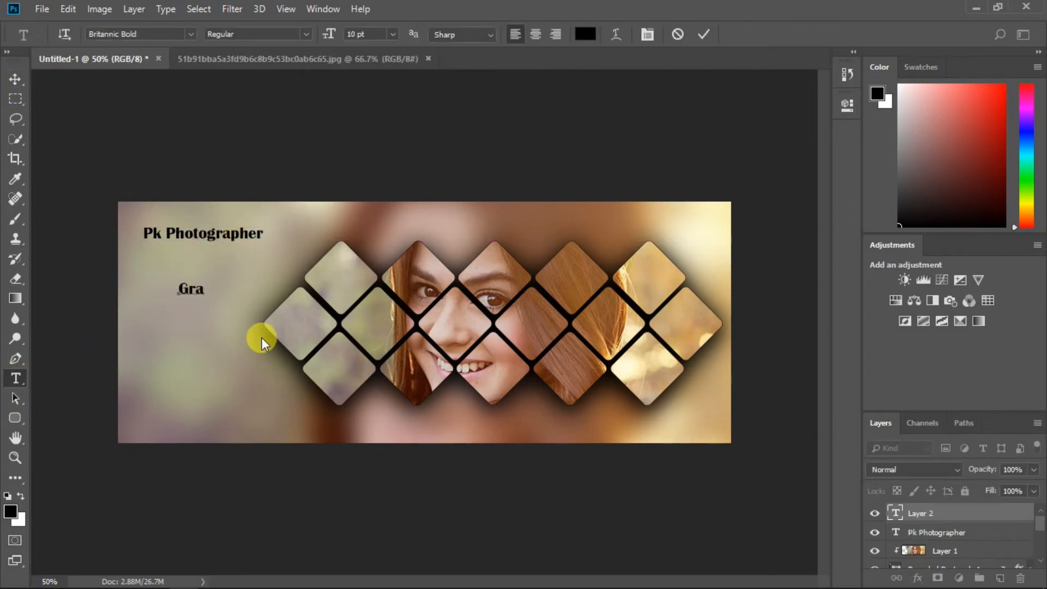
pyautogui.write('phic Desig')
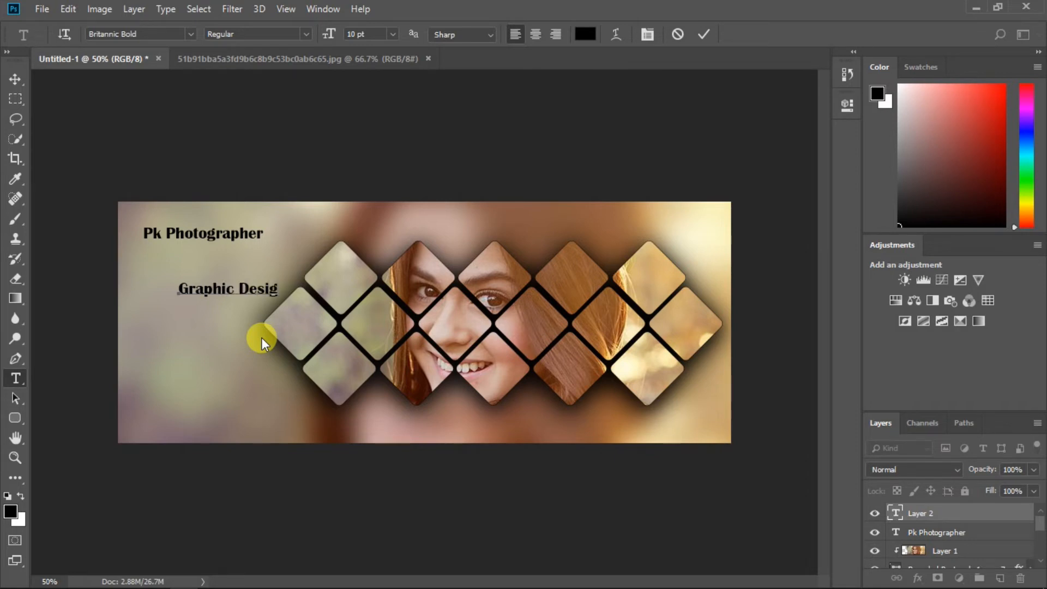
pyautogui.write('ner')
pyautogui.click(703, 33)
pyautogui.click(15, 79)
pyautogui.moveTo(240, 292); pyautogui.dragTo(228, 263)
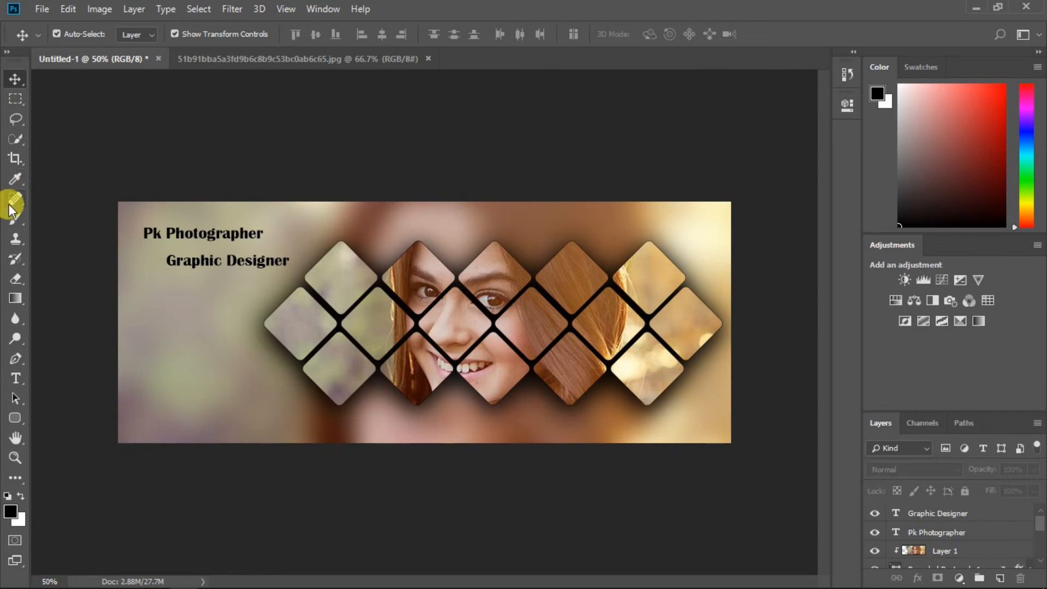
# Step: Add the tagline 'Capture The Beautiful Moments' centred below the diamond grid
pyautogui.click(16, 378)
pyautogui.write('apture The Beautiful M')
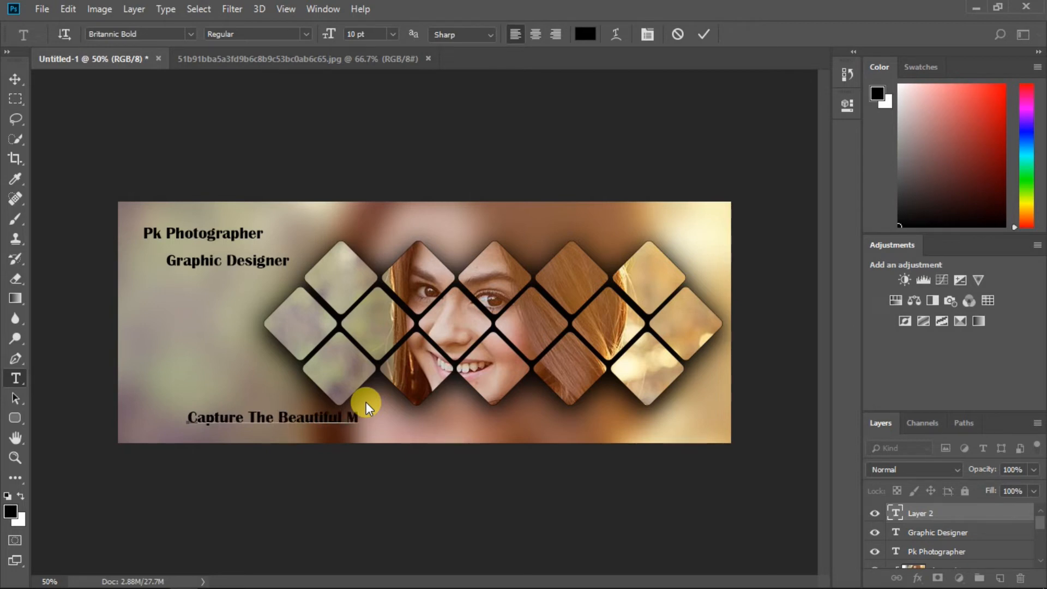
pyautogui.write('oments')
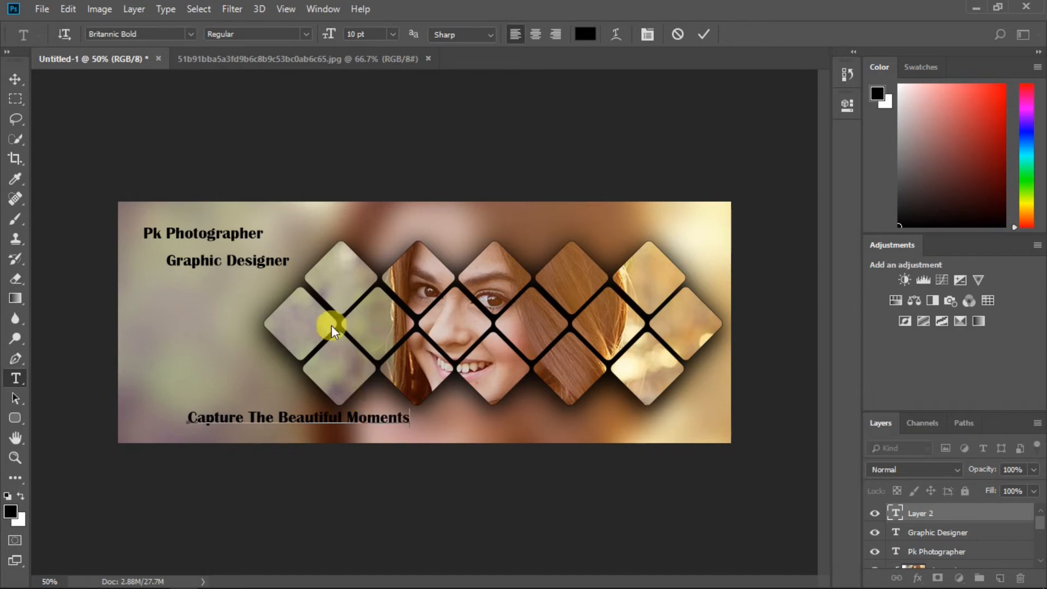
pyautogui.click(704, 34)
pyautogui.press('v')
pyautogui.moveTo(348, 419); pyautogui.dragTo(542, 431)
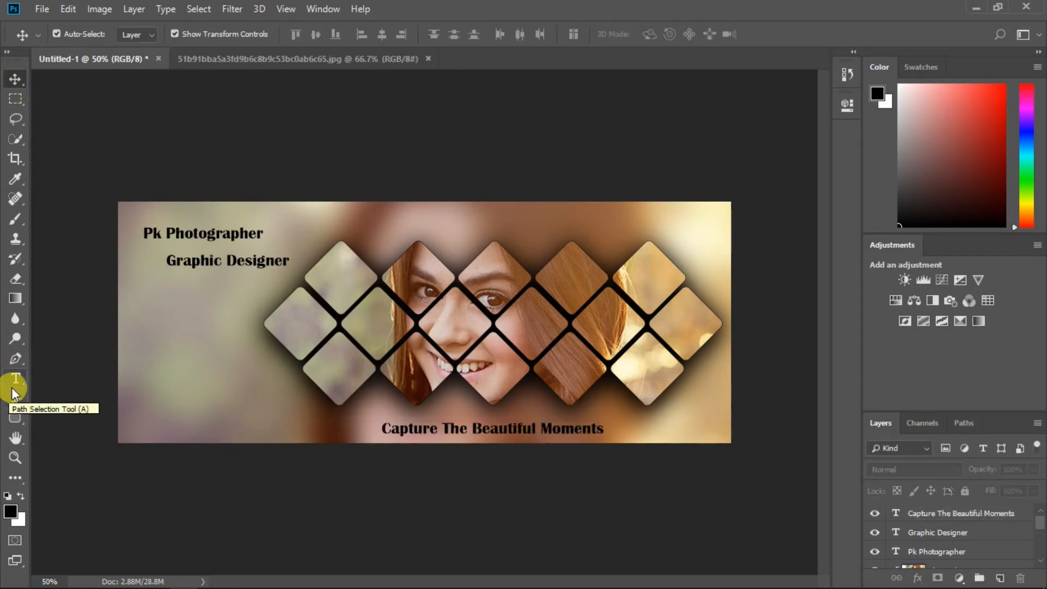
# Step: Commit the email line and add a phone number text line beneath it
pyautogui.click(15, 379)
pyautogui.click(175, 398)
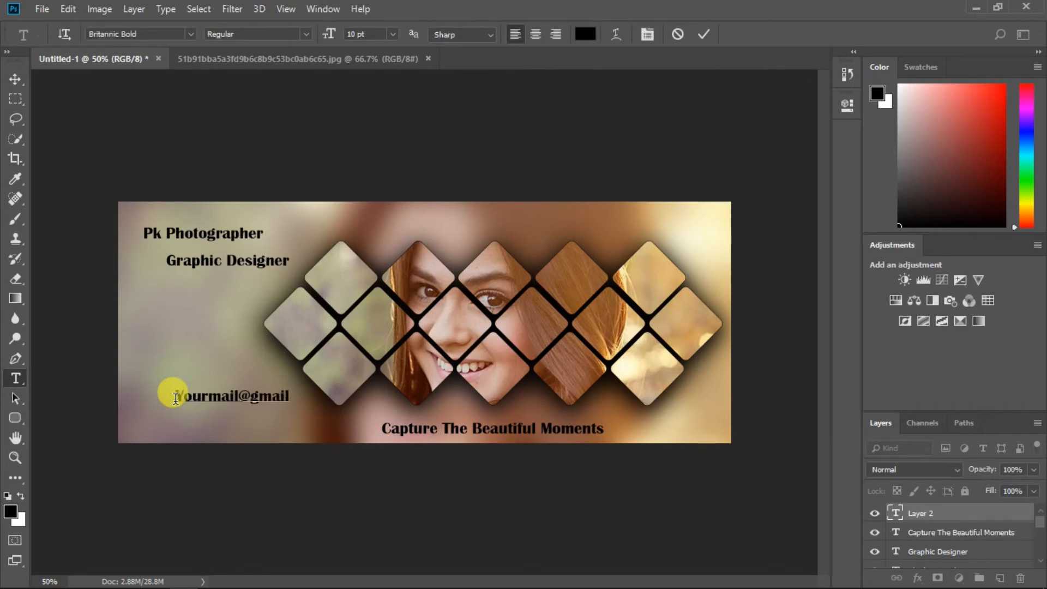
pyautogui.click(15, 378)
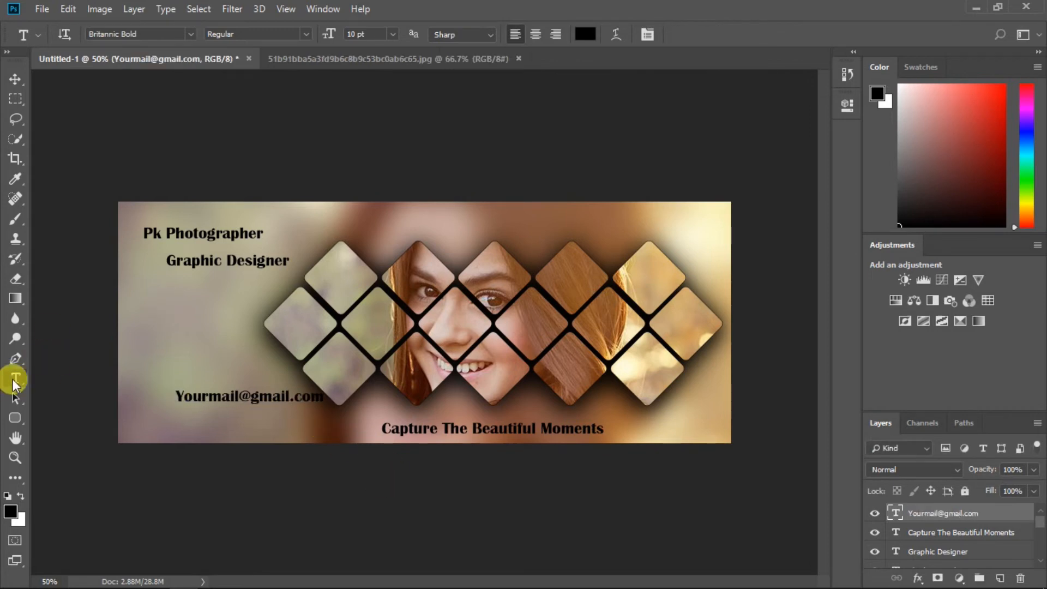
pyautogui.click(199, 421)
pyautogui.write('+91')
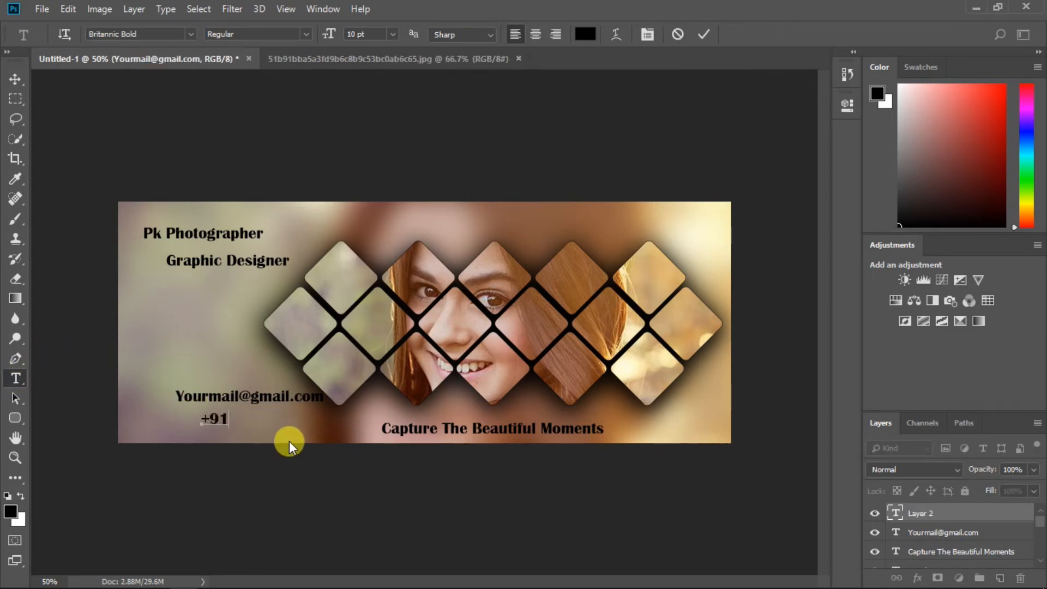
pyautogui.write('000-000-000')
pyautogui.click(15, 79)
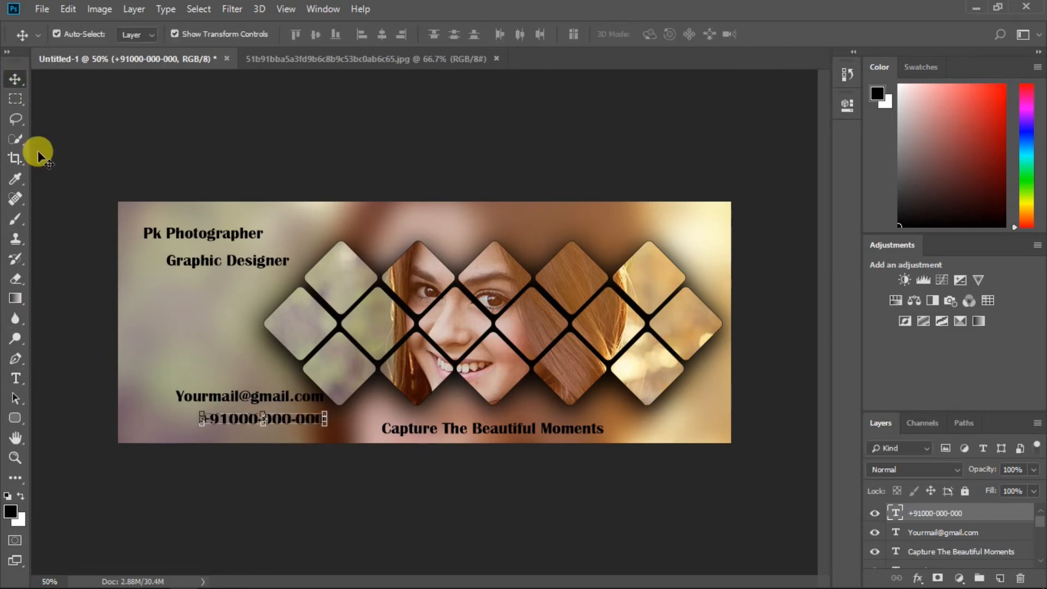
# Step: Give the Layers panel more room and move the email text up and to the left
pyautogui.moveTo(986, 233); pyautogui.dragTo(975, 159)
pyautogui.moveTo(998, 412); pyautogui.dragTo(974, 267)
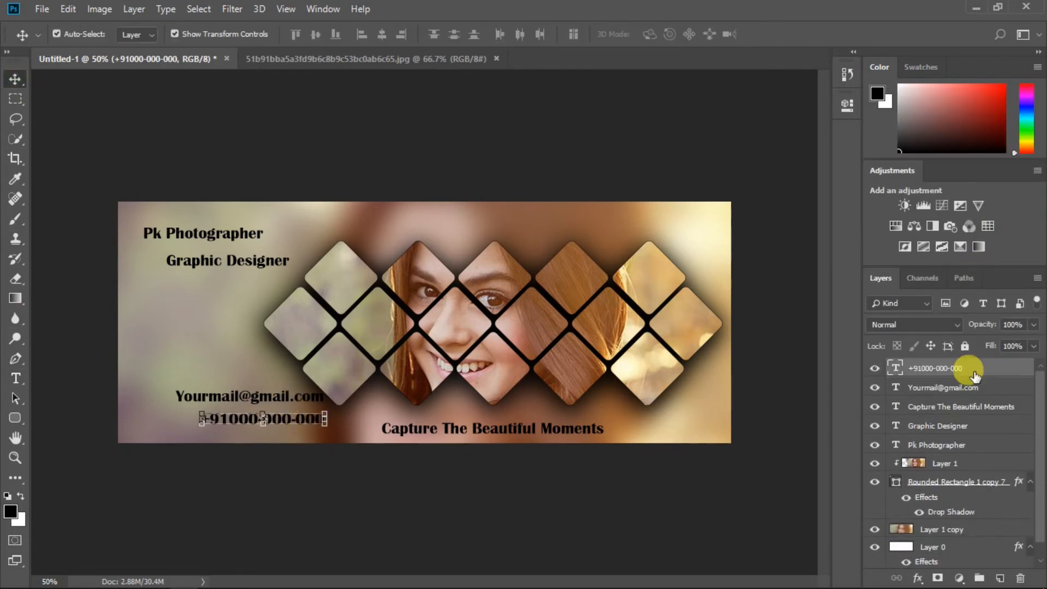
pyautogui.click(941, 388)
pyautogui.moveTo(213, 398); pyautogui.dragTo(168, 350)
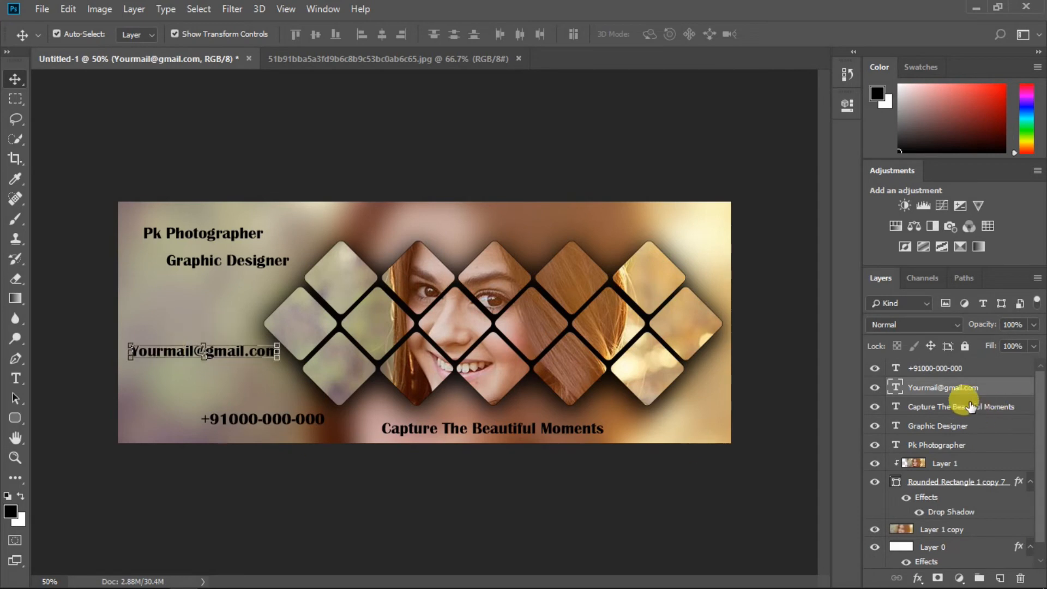
pyautogui.click(962, 406)
# Step: Set the tagline text in Lucida Calligraphy
pyautogui.click(16, 377)
pyautogui.moveTo(382, 428); pyautogui.dragTo(603, 428)
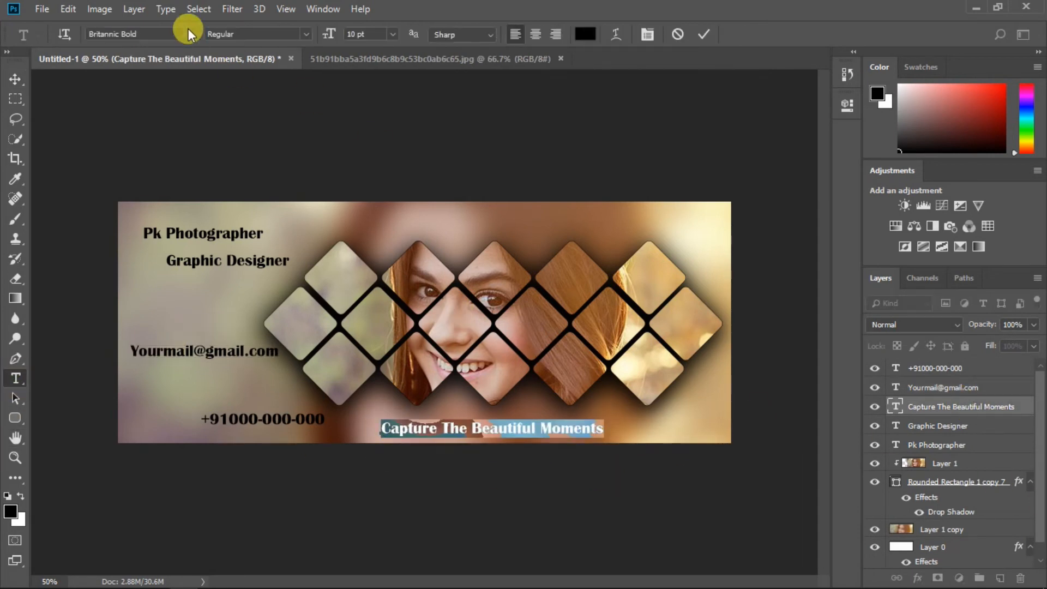
pyautogui.click(188, 34)
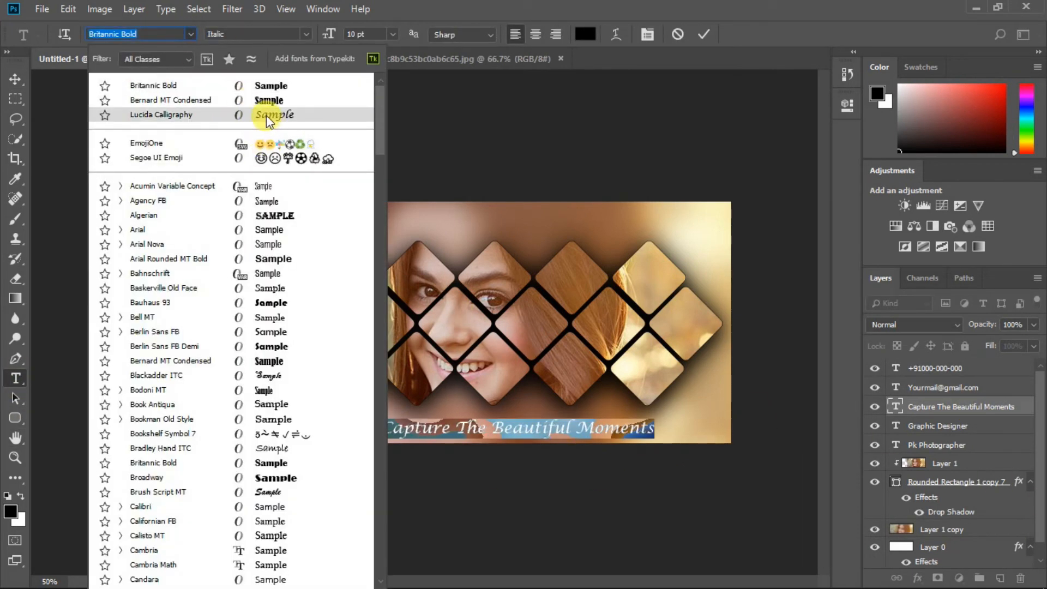
pyautogui.click(269, 114)
pyautogui.click(704, 34)
# Step: Nudge the tagline left and up, and tuck the phone number under the email
pyautogui.press('v')
pyautogui.moveTo(599, 436); pyautogui.dragTo(574, 430)
pyautogui.click(297, 419)
pyautogui.moveTo(297, 419); pyautogui.dragTo(236, 382)
pyautogui.click(440, 132)
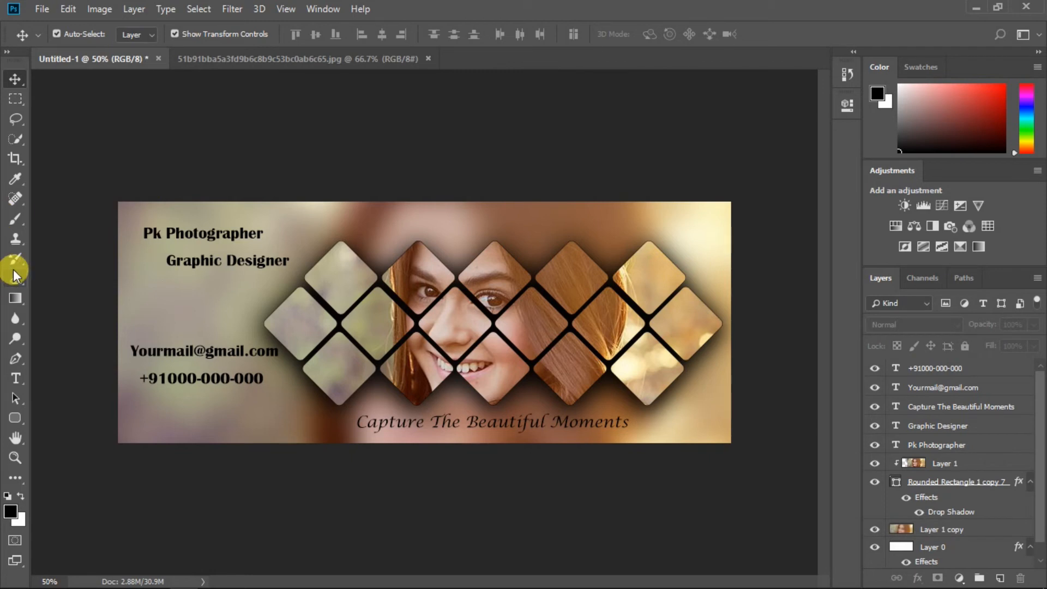
# Step: Set the Pk Photographer title in Britannic Bold 17 pt and shift it left
pyautogui.click(937, 445)
pyautogui.press('t')
pyautogui.tripleClick(145, 234)
pyautogui.click(190, 34)
pyautogui.click(264, 104)
pyautogui.click(392, 35)
pyautogui.click(328, 35)
pyautogui.moveTo(328, 34); pyautogui.dragTo(329, 34)
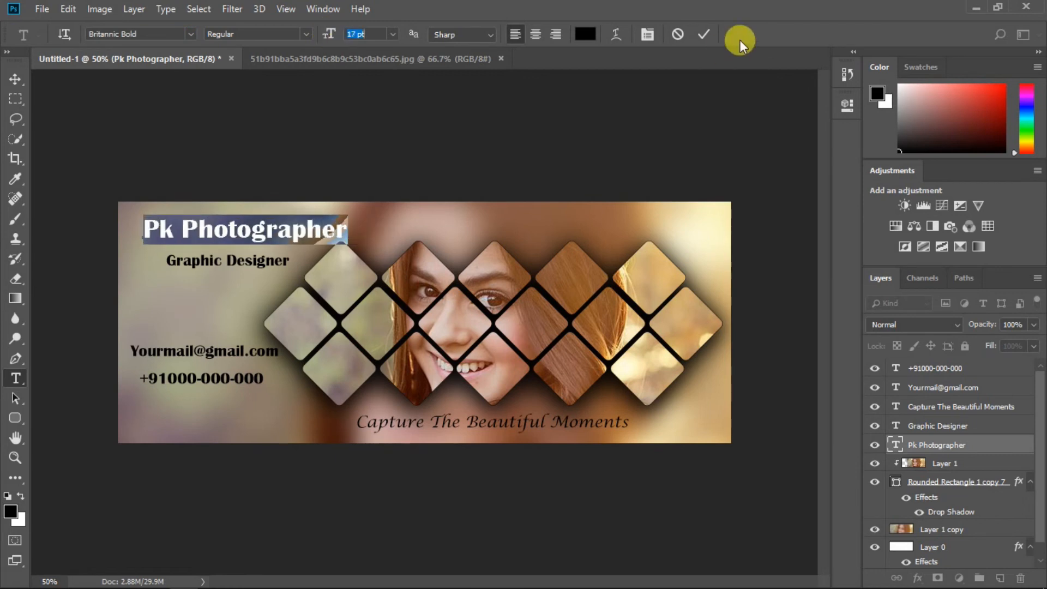
pyautogui.click(705, 35)
pyautogui.click(16, 77)
pyautogui.moveTo(290, 227); pyautogui.dragTo(262, 254)
pyautogui.click(245, 263)
# Step: Restyle the Graphic Designer text in Lucida Calligraphy
pyautogui.click(945, 427)
pyautogui.click(289, 159)
pyautogui.click(17, 379)
pyautogui.click(191, 34)
pyautogui.moveTo(167, 254); pyautogui.dragTo(276, 255)
pyautogui.click(240, 102)
pyautogui.click(704, 35)
pyautogui.click(16, 79)
pyautogui.click(281, 144)
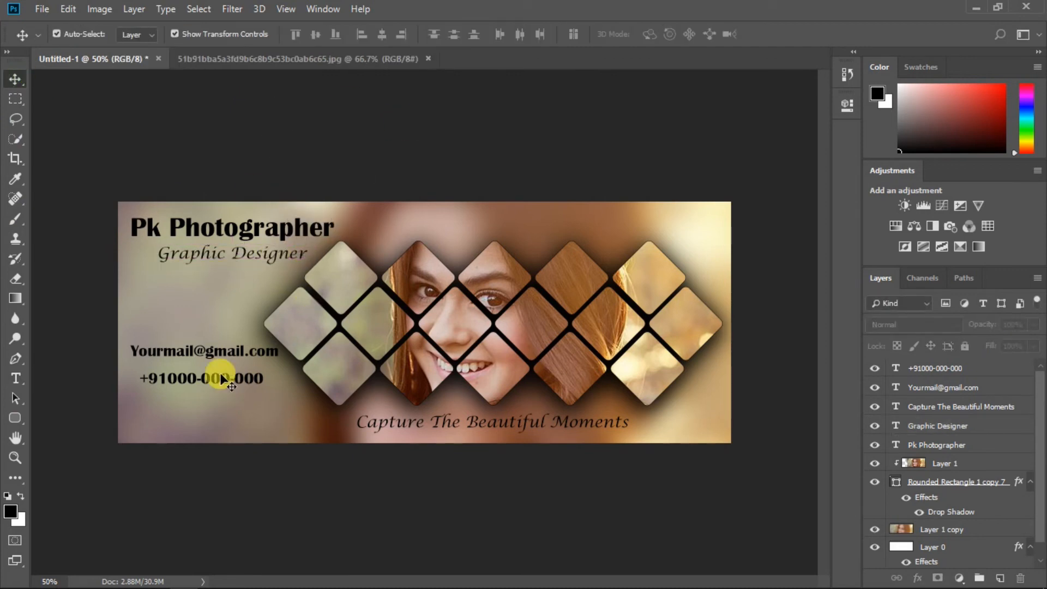
pyautogui.click(15, 418)
pyautogui.rightClick(16, 420)
pyautogui.click(76, 500)
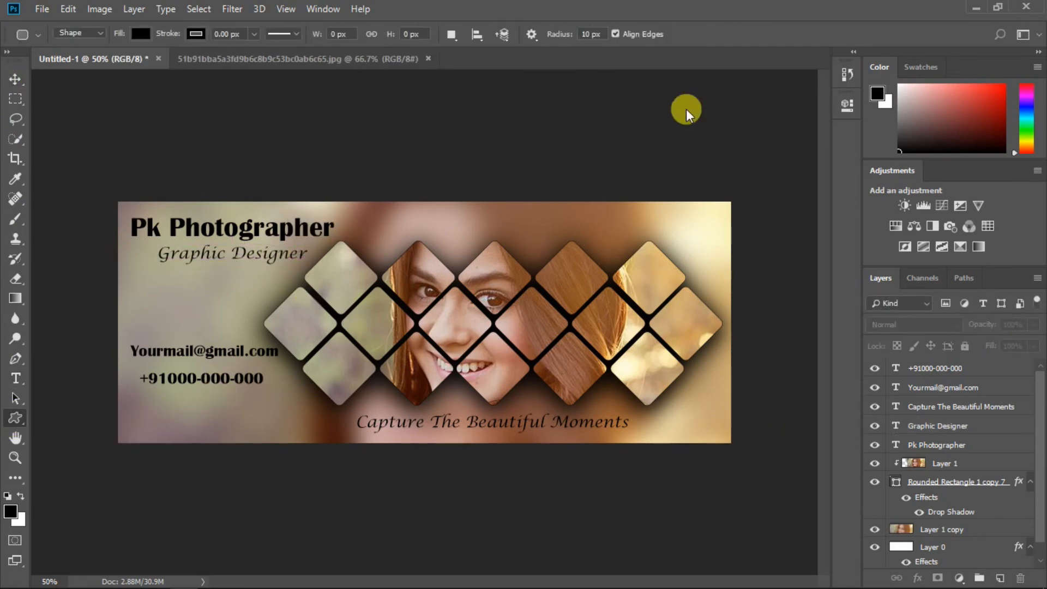
# Step: Draw a small telephone icon and shift the phone number right to make room for it
pyautogui.click(534, 36)
pyautogui.click(534, 36)
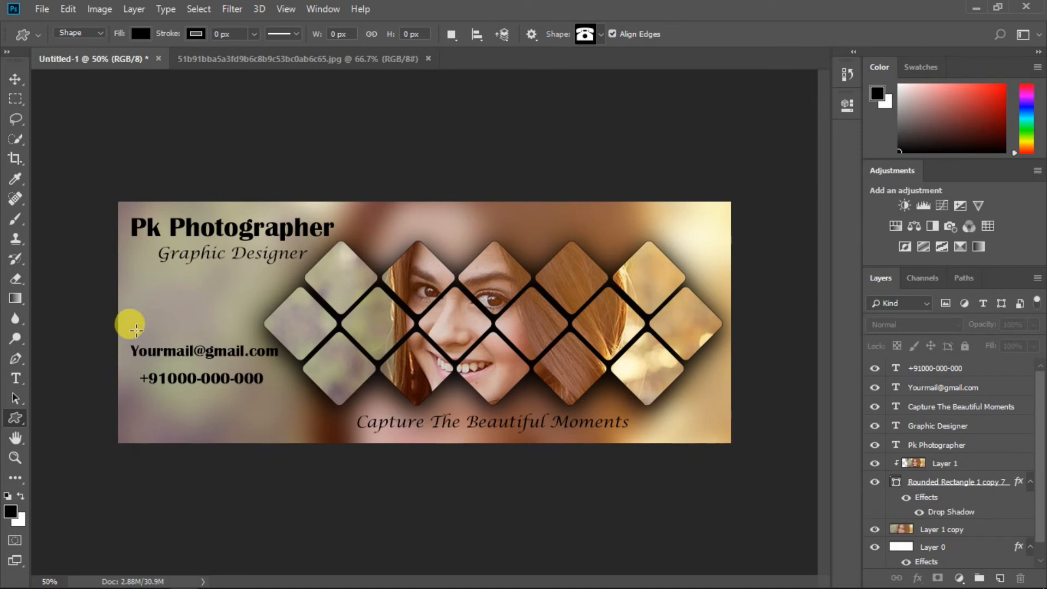
pyautogui.moveTo(126, 370); pyautogui.dragTo(137, 383)
pyautogui.press('v')
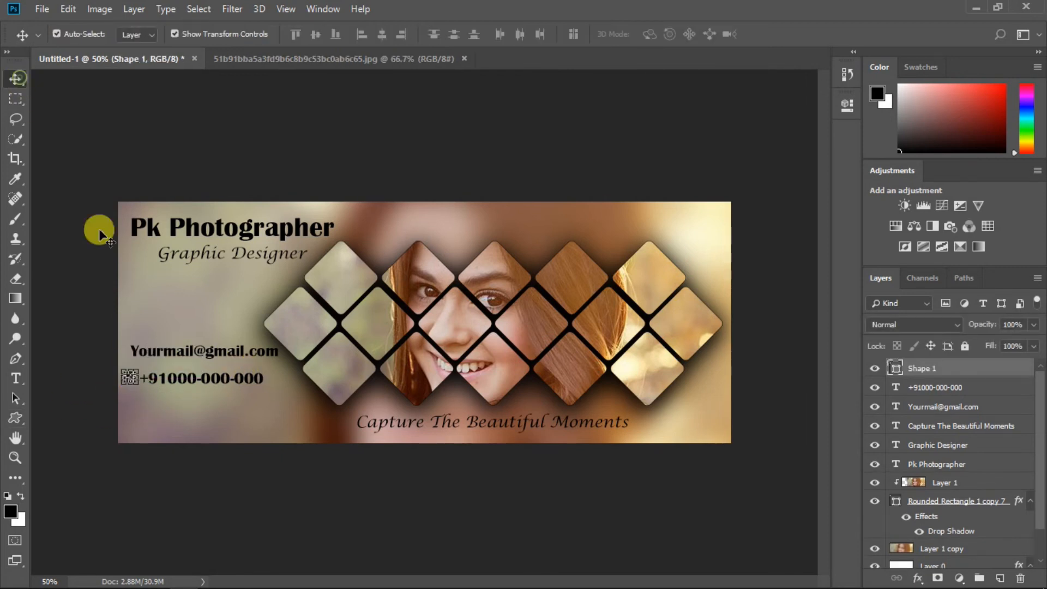
pyautogui.click(902, 388)
pyautogui.moveTo(241, 383); pyautogui.dragTo(259, 383)
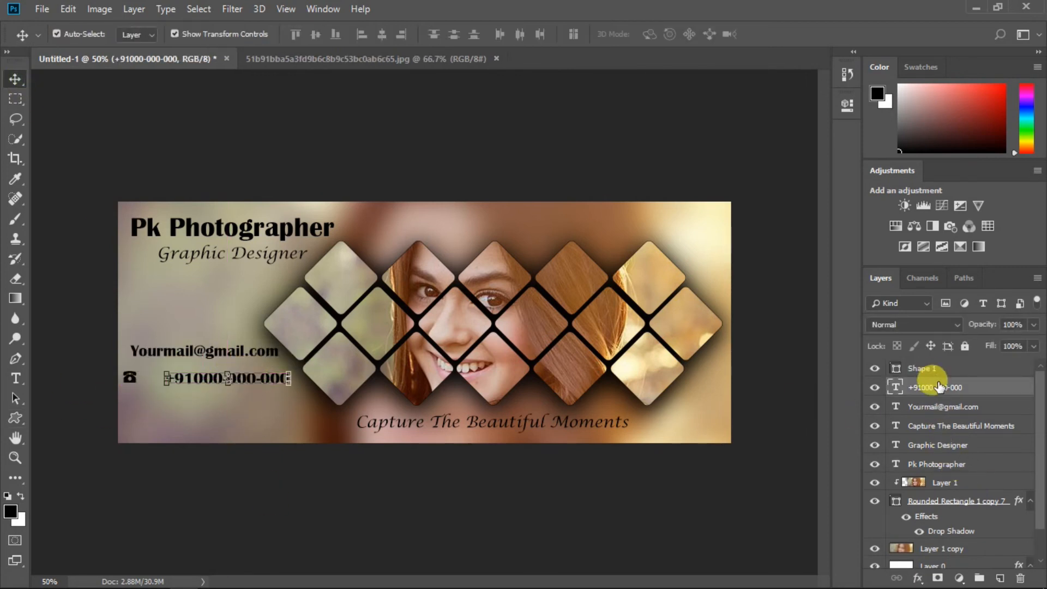
pyautogui.click(928, 368)
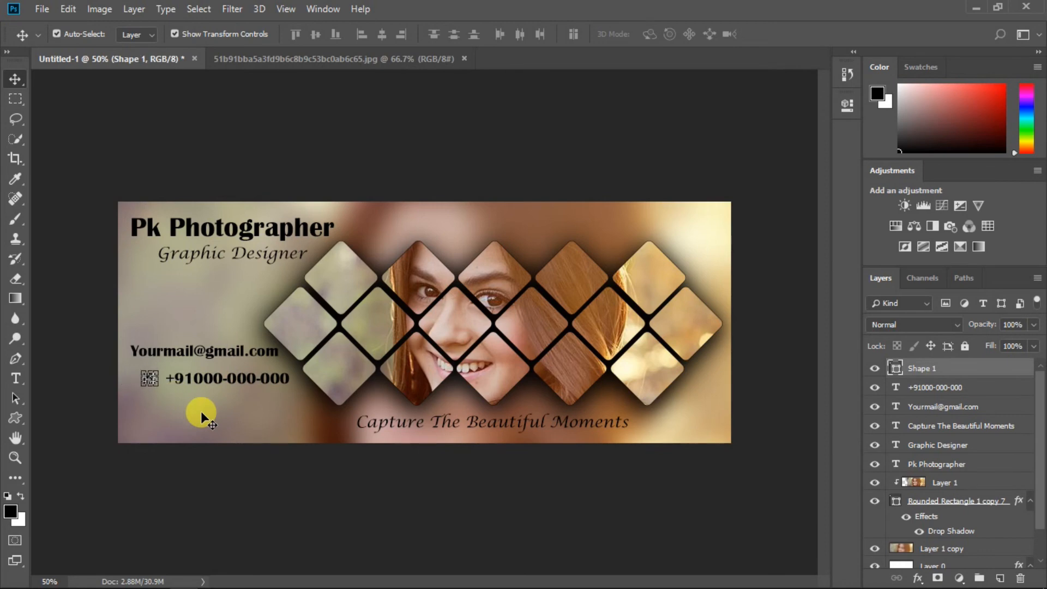
pyautogui.keyDown('ctrl'); pyautogui.click(981, 375); pyautogui.keyUp('ctrl')
# Step: Draw an envelope icon beside the email line and align the email text to it
pyautogui.click(15, 418)
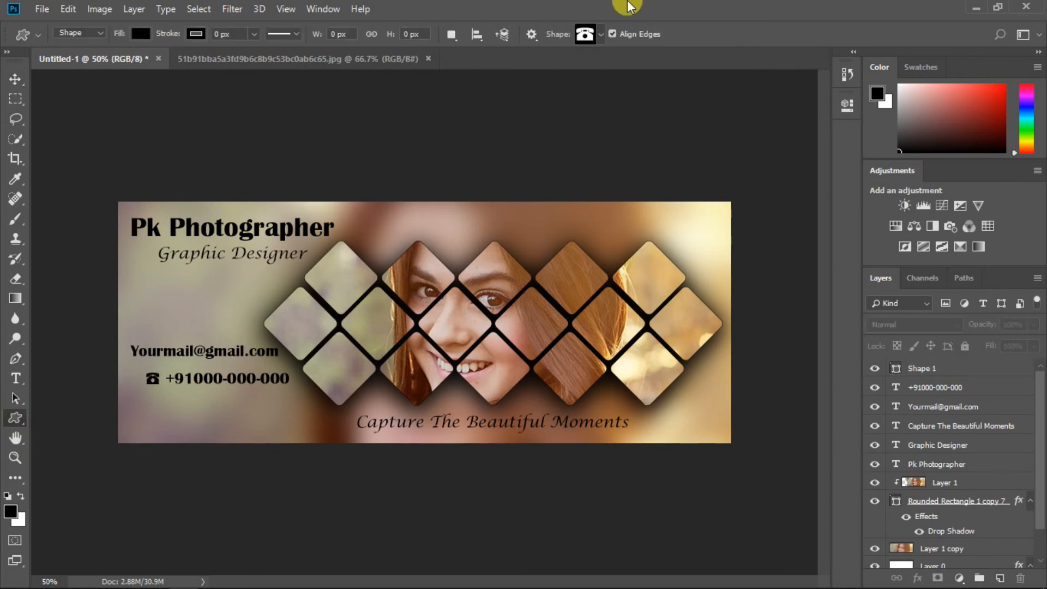
pyautogui.click(600, 36)
pyautogui.scroll(-3, 498, 427)
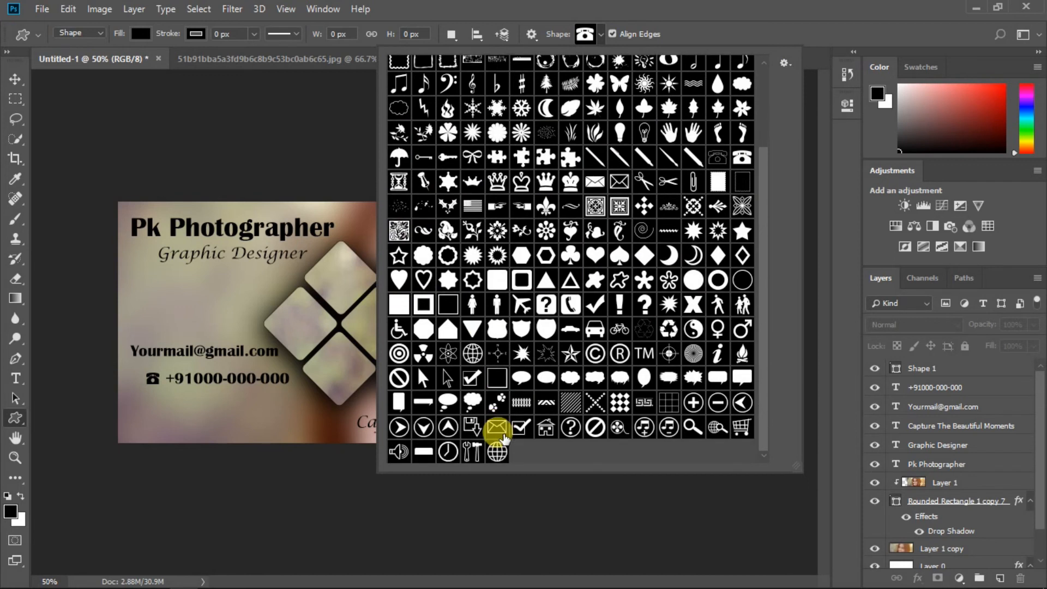
pyautogui.click(497, 428)
pyautogui.moveTo(135, 335); pyautogui.dragTo(146, 343)
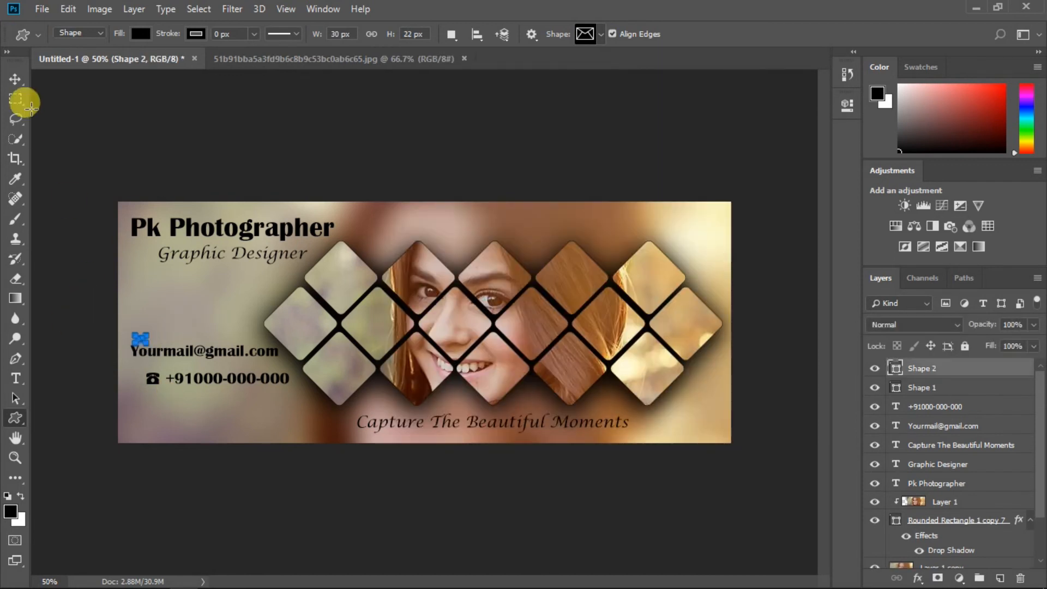
pyautogui.click(16, 79)
pyautogui.click(929, 360)
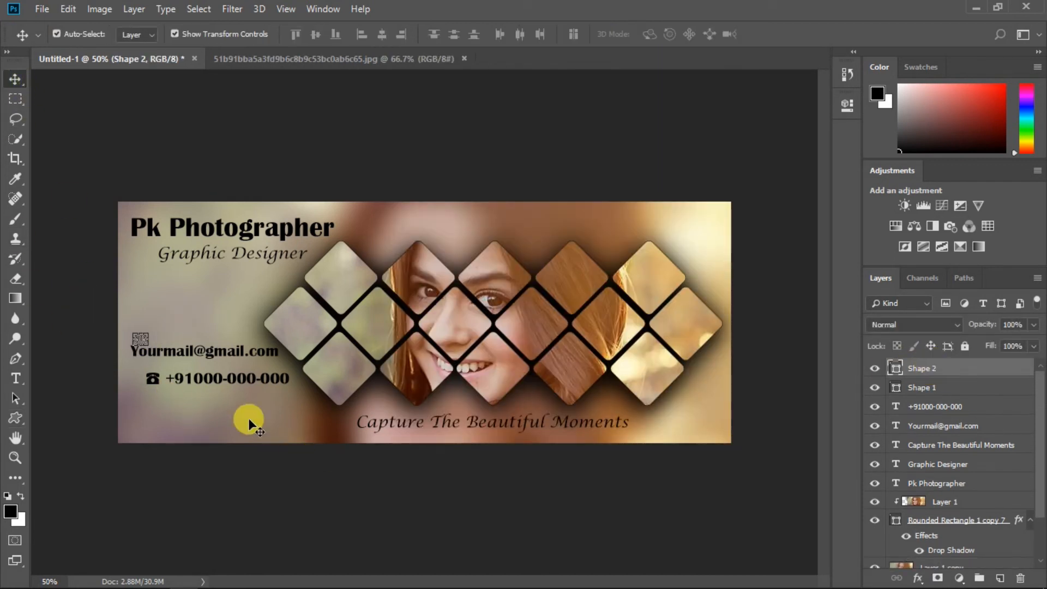
pyautogui.click(938, 426)
pyautogui.moveTo(247, 352); pyautogui.dragTo(254, 358)
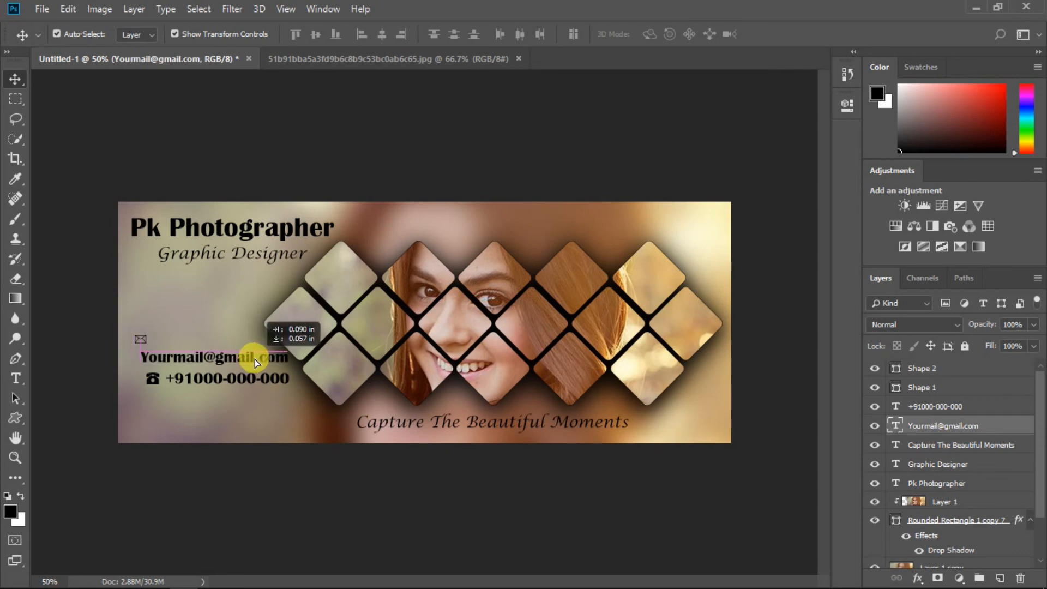
pyautogui.click(935, 372)
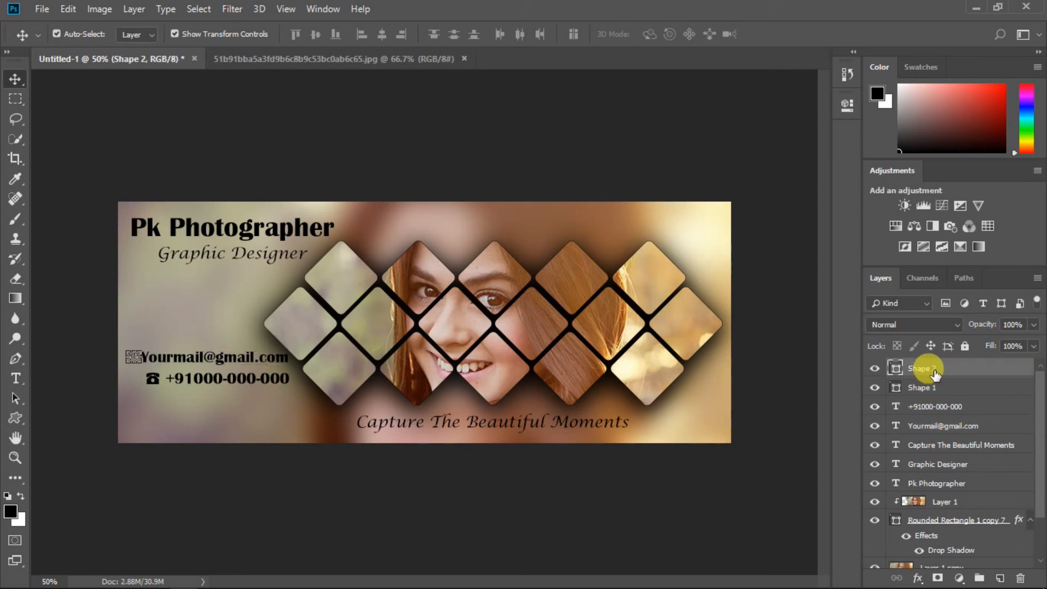
pyautogui.click(15, 97)
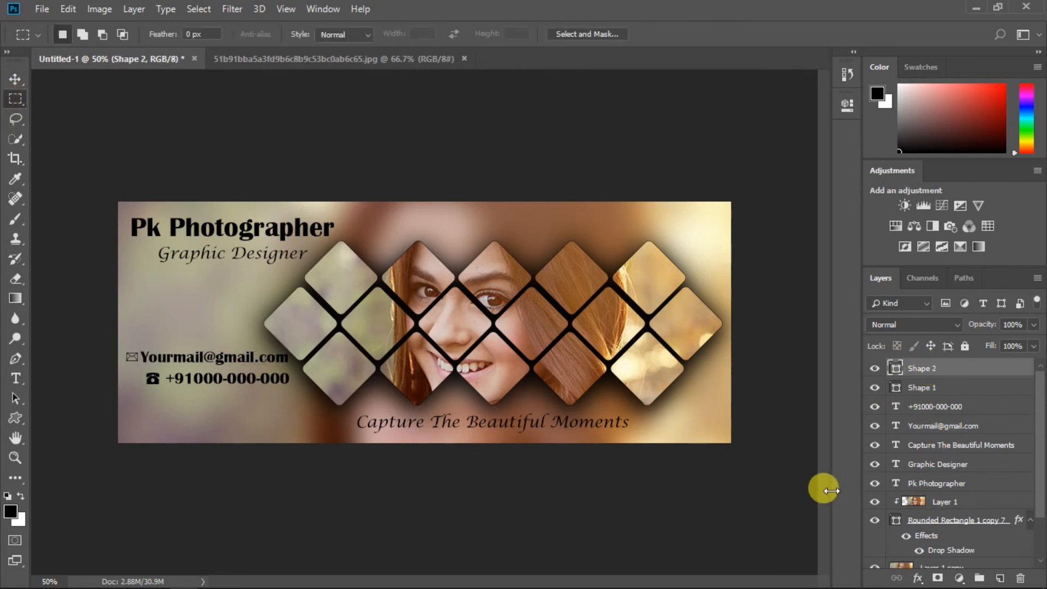
# Step: Select the icon and text layers, rasterize the type, and merge them into one layer
pyautogui.keyDown('ctrl'); pyautogui.click(928, 388); pyautogui.keyUp('ctrl')
pyautogui.keyDown('ctrl'); pyautogui.click(938, 406); pyautogui.keyUp('ctrl')
pyautogui.keyDown('ctrl'); pyautogui.click(951, 427); pyautogui.keyUp('ctrl')
pyautogui.keyDown('ctrl'); pyautogui.click(953, 445); pyautogui.keyUp('ctrl')
pyautogui.keyDown('ctrl'); pyautogui.click(955, 464); pyautogui.keyUp('ctrl')
pyautogui.keyDown('ctrl'); pyautogui.click(954, 484); pyautogui.keyUp('ctrl')
pyautogui.rightClick(955, 486)
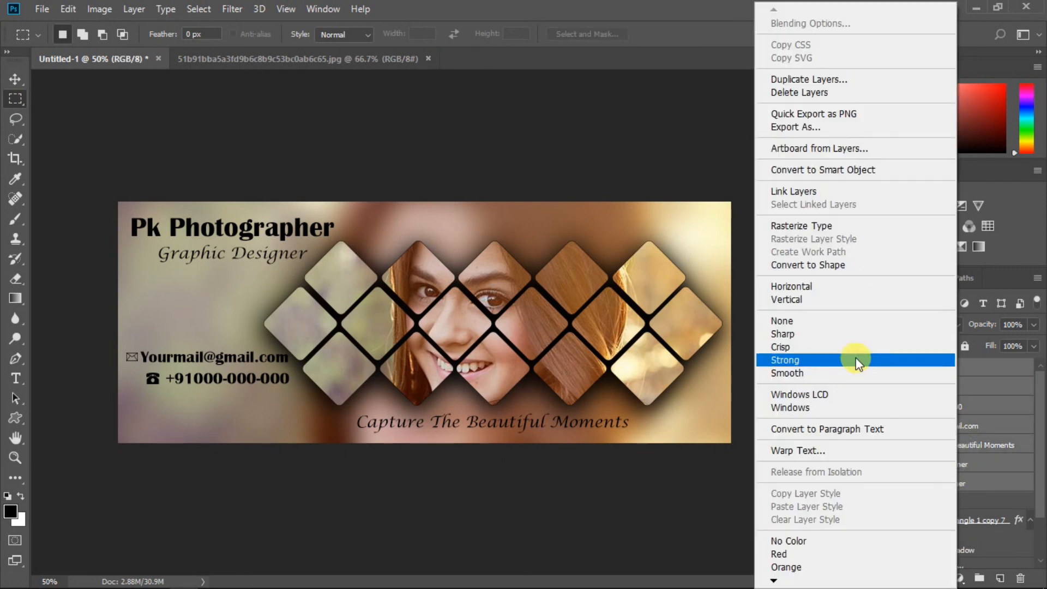
pyautogui.click(807, 226)
pyautogui.rightClick(888, 429)
pyautogui.click(888, 429)
# Step: Add a drop shadow: 18% opacity, 14 px distance, 9% spread, 32 px size
pyautogui.rightClick(938, 369)
pyautogui.click(814, 23)
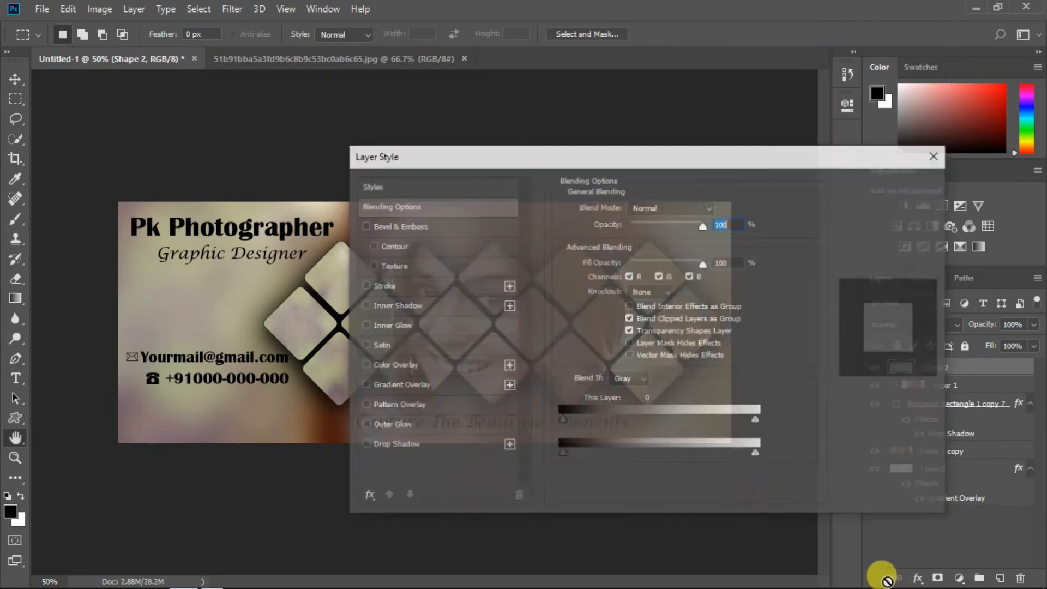
pyautogui.click(364, 445)
pyautogui.click(450, 445)
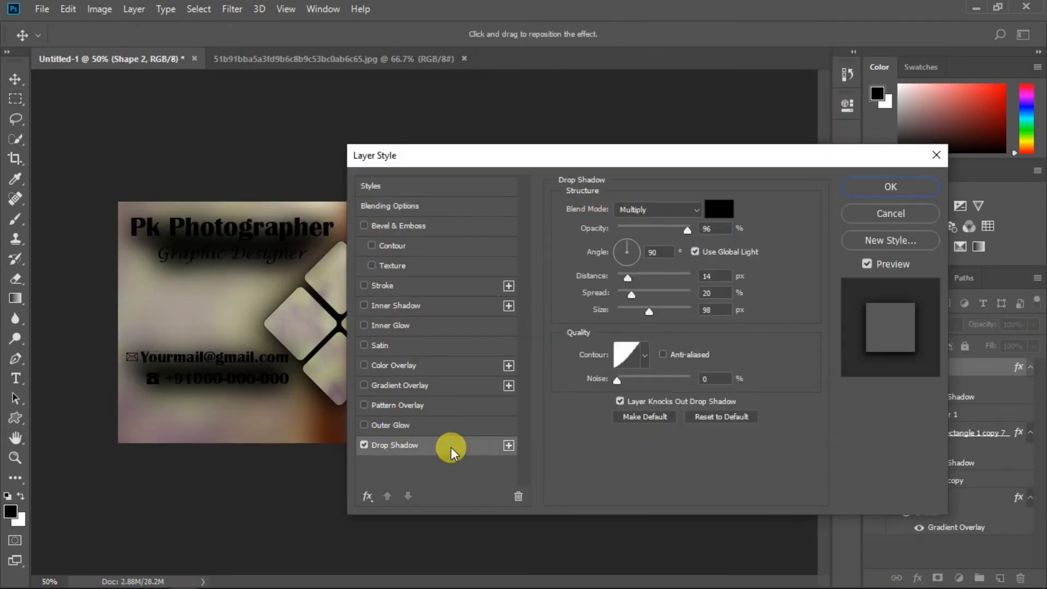
pyautogui.moveTo(672, 227); pyautogui.dragTo(637, 230)
pyautogui.moveTo(649, 311); pyautogui.dragTo(618, 307)
pyautogui.moveTo(638, 229)
pyautogui.mouseDown()
pyautogui.moveTo(625, 240)
pyautogui.moveTo(632, 231)
pyautogui.mouseUp()
pyautogui.moveTo(617, 310)
pyautogui.mouseDown()
pyautogui.moveTo(631, 311)
pyautogui.moveTo(620, 277)
pyautogui.moveTo(620, 304)
pyautogui.mouseUp()
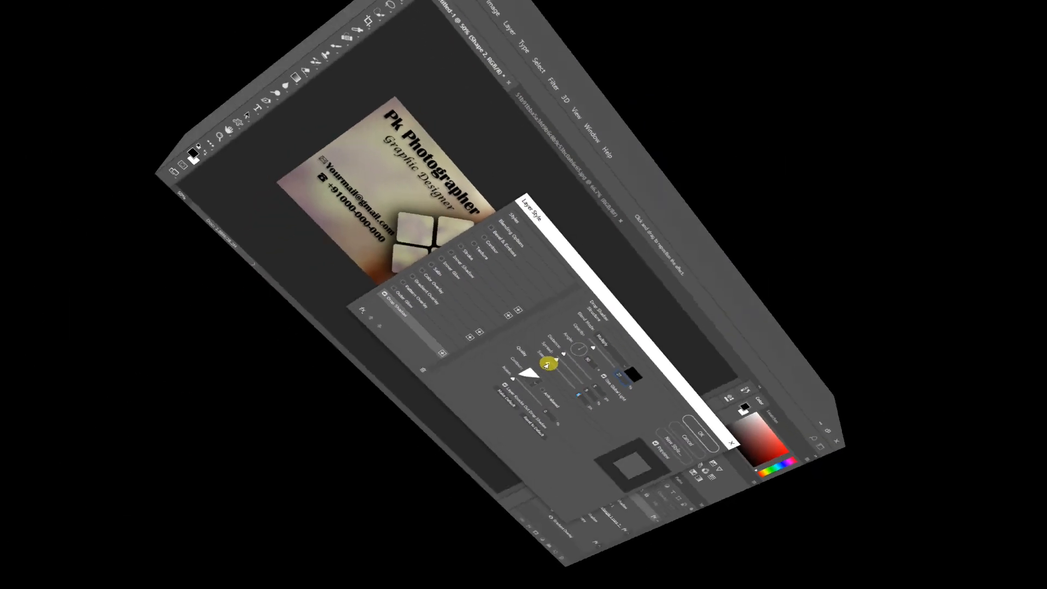